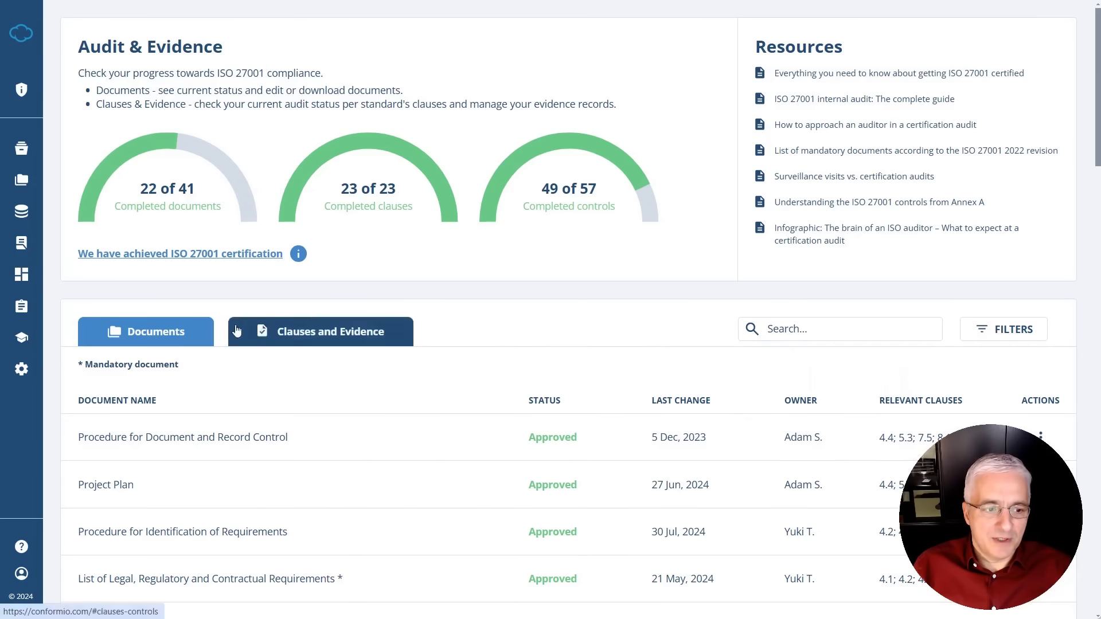
Switch the Audit & Evidence page from the Documents list to the Clauses and Evidence view.
left_click(300, 335)
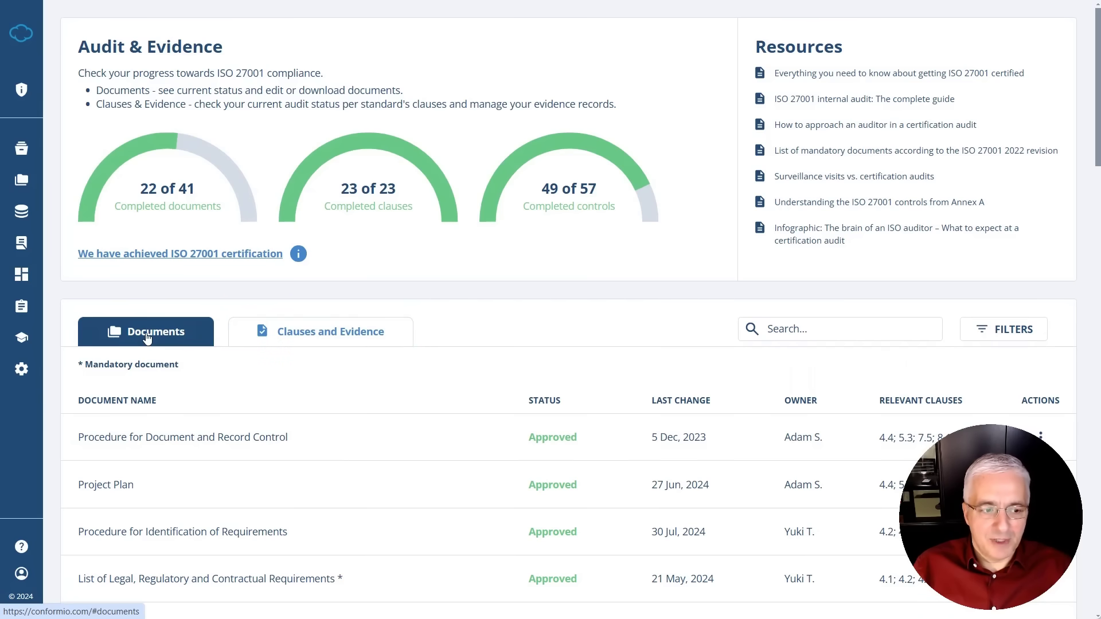
scroll(148, 338, "down", 9)
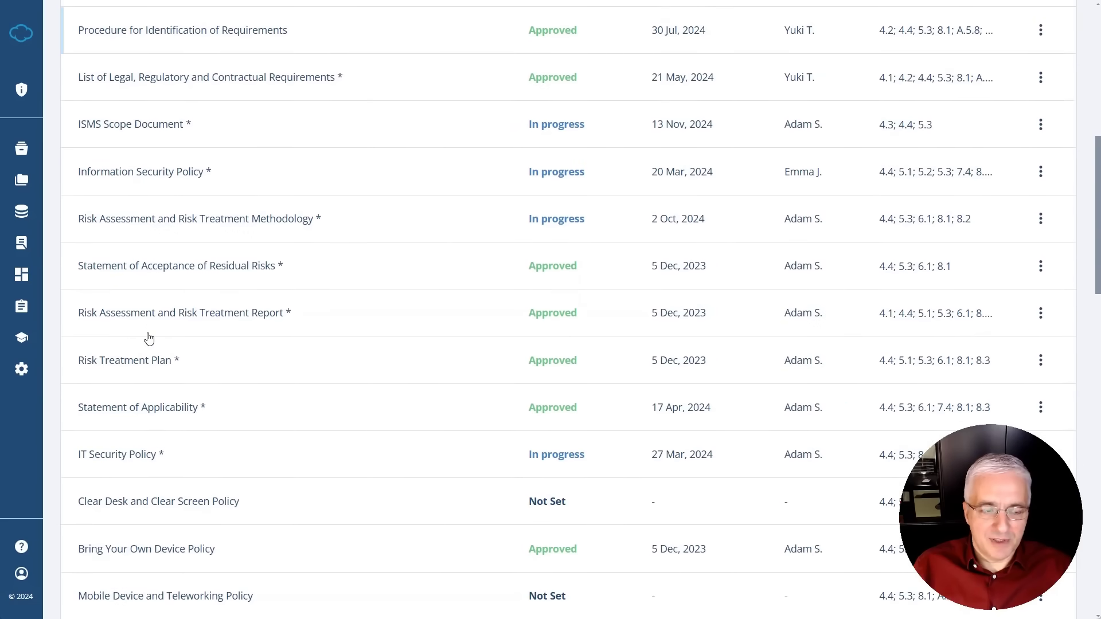
scroll(148, 339, "up", 6)
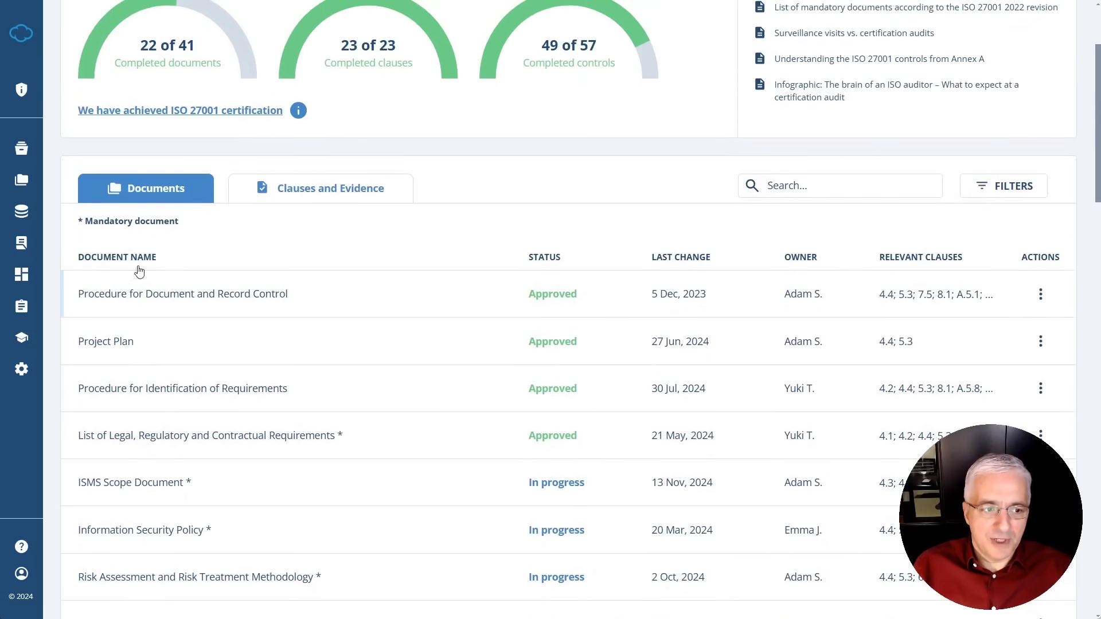
left_click_drag(79, 221, 138, 222)
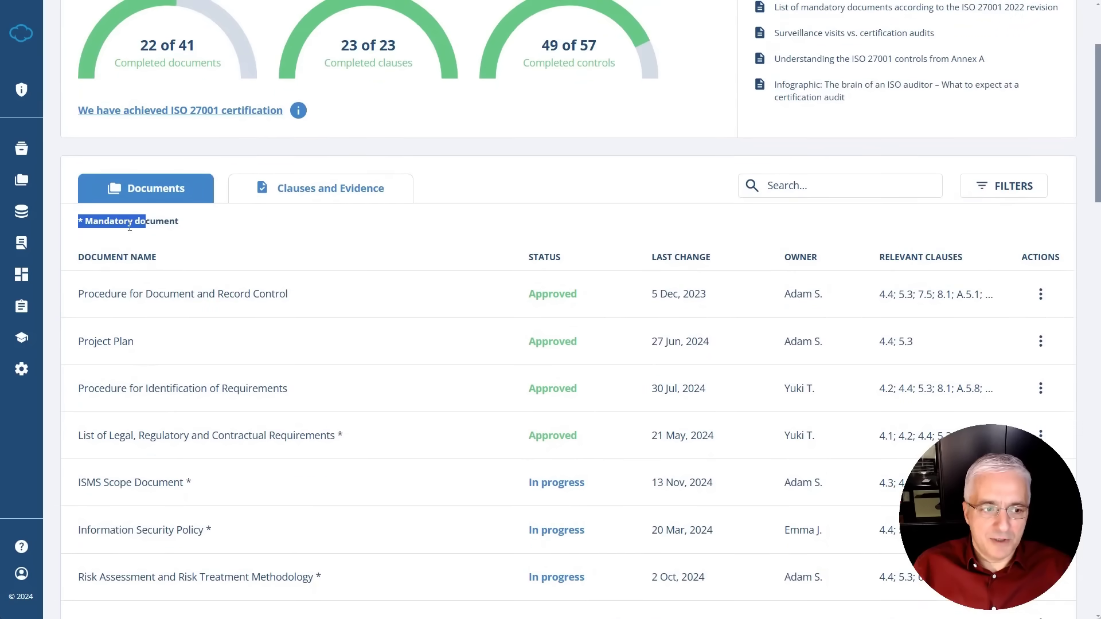
left_click(339, 436)
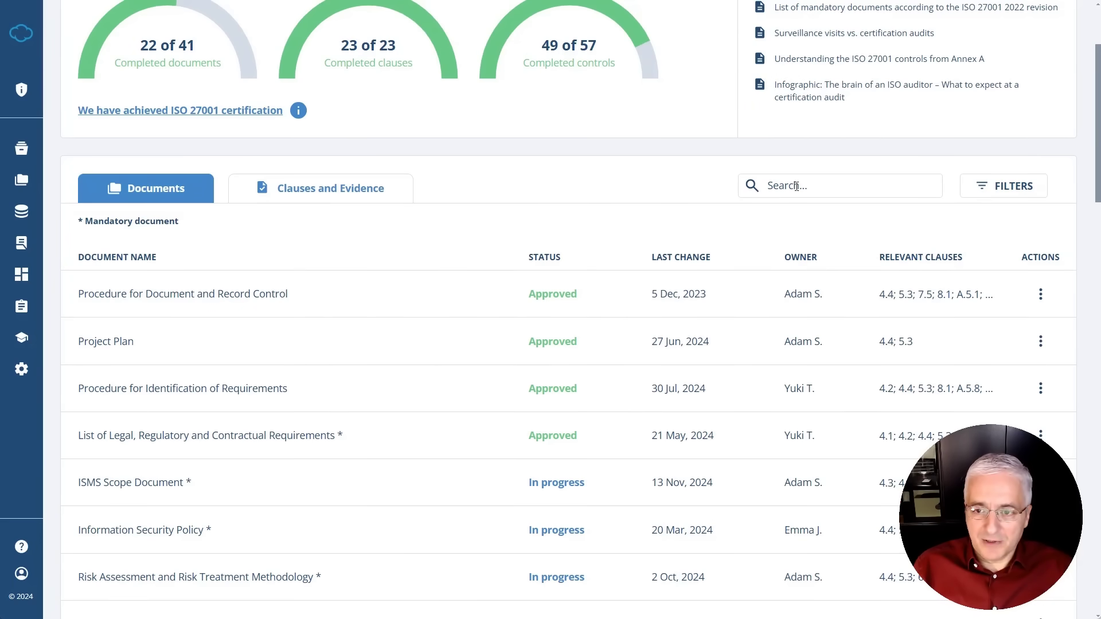
left_click(984, 187)
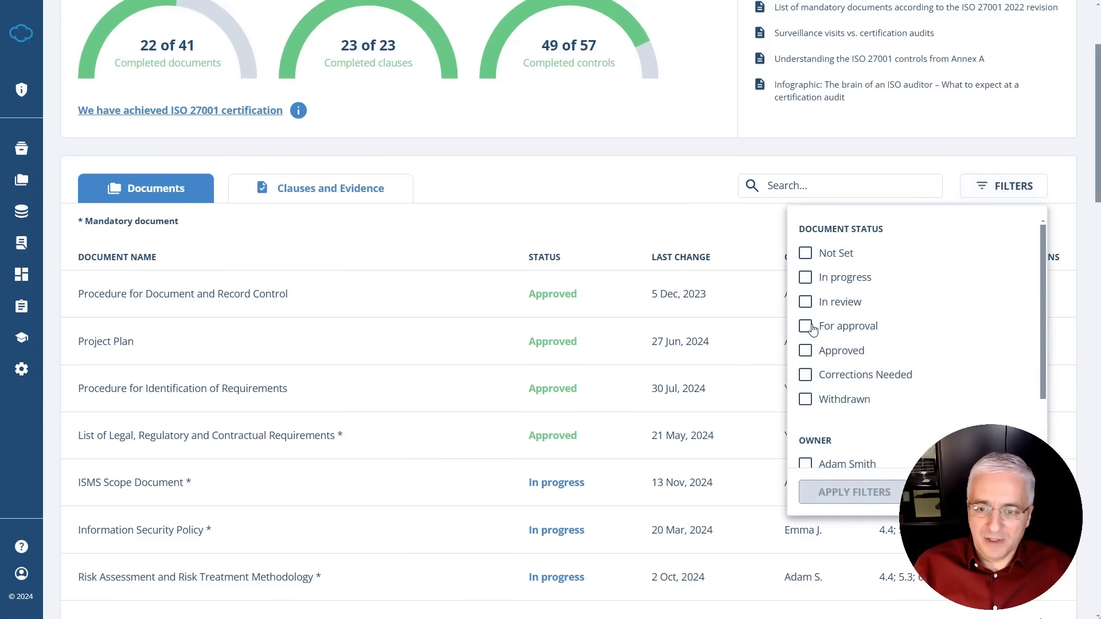
left_click(806, 277)
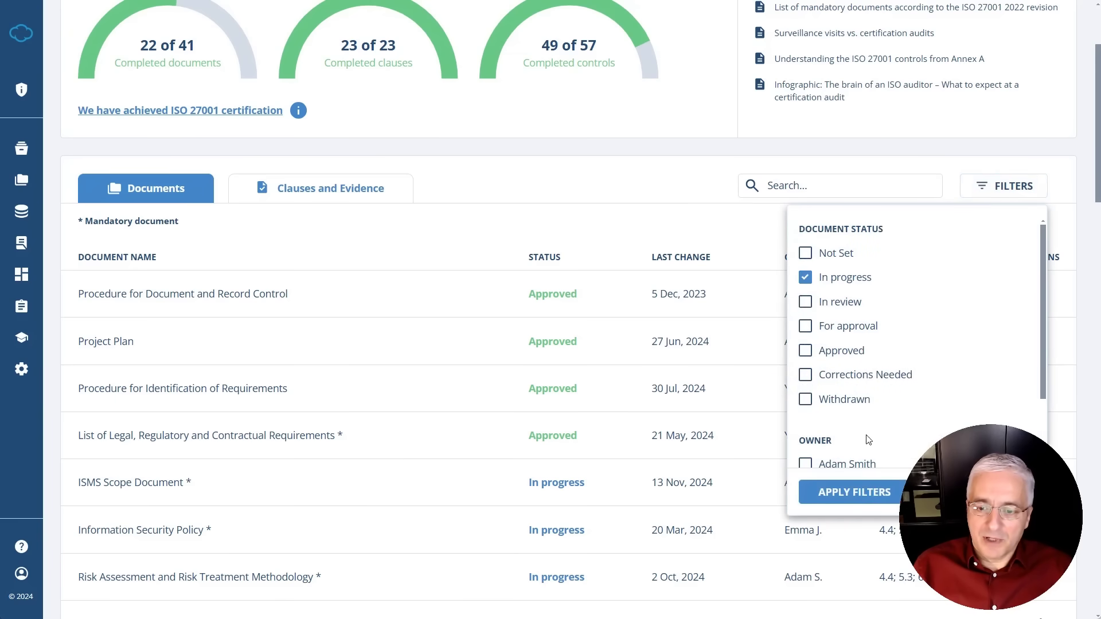
left_click(849, 494)
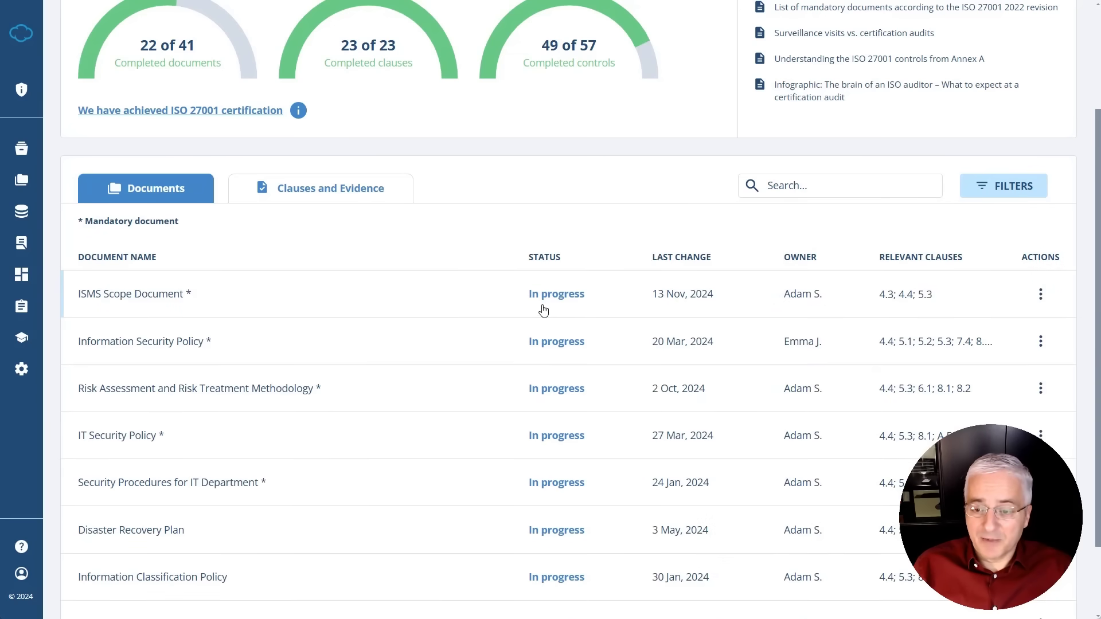
left_click(1004, 198)
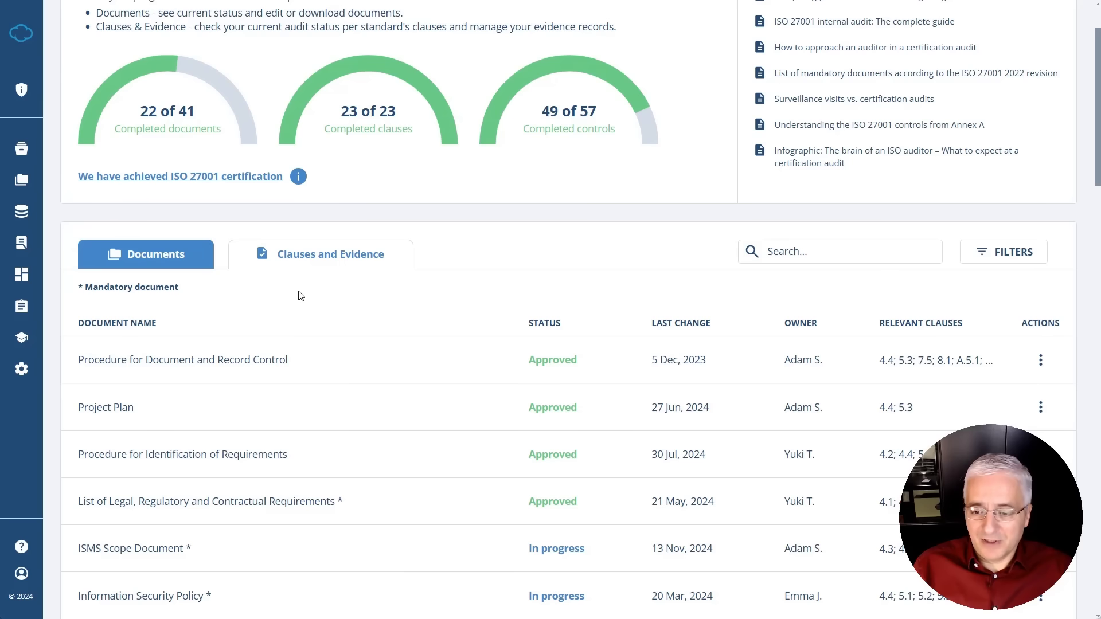
Show the Clauses and Evidence view, then expand and collapse clause 5 Leadership.
left_click(311, 261)
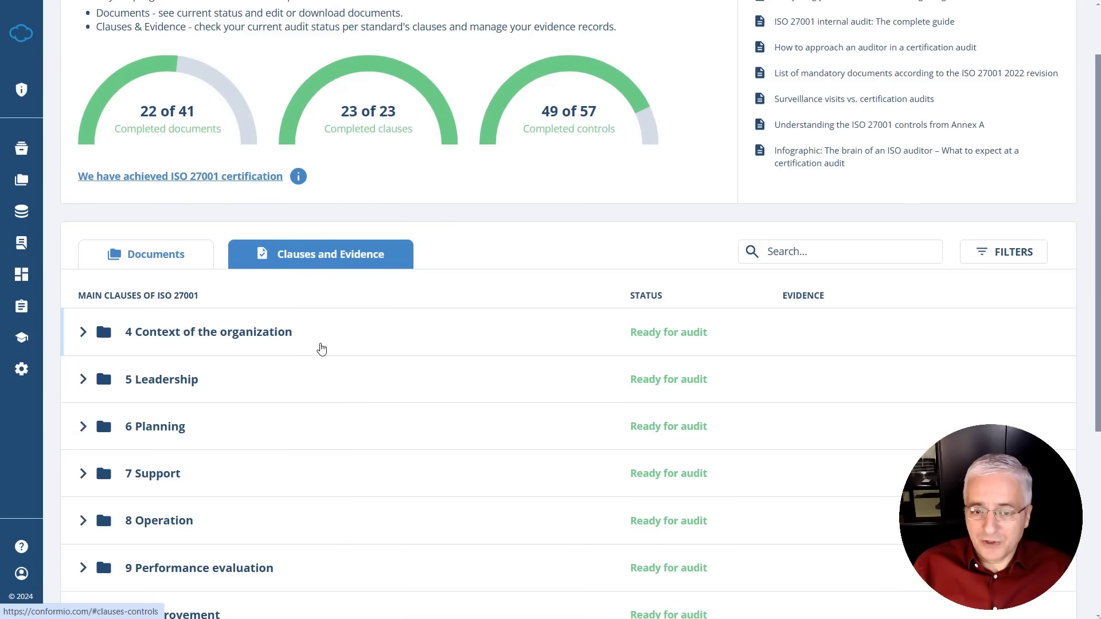
scroll(320, 353, "down", 1)
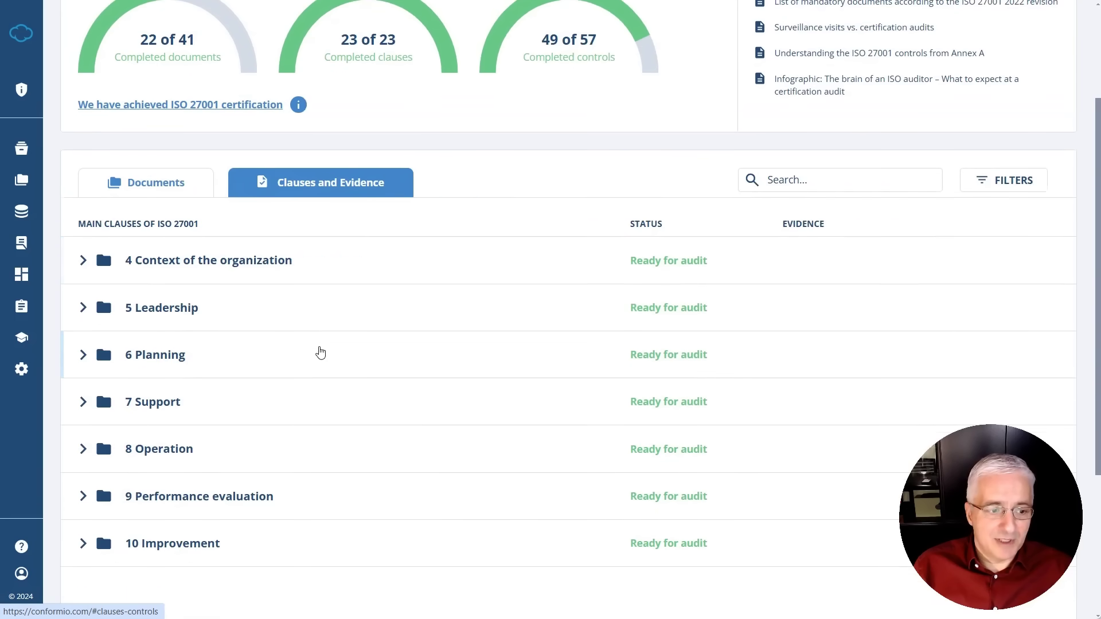
left_click(82, 308)
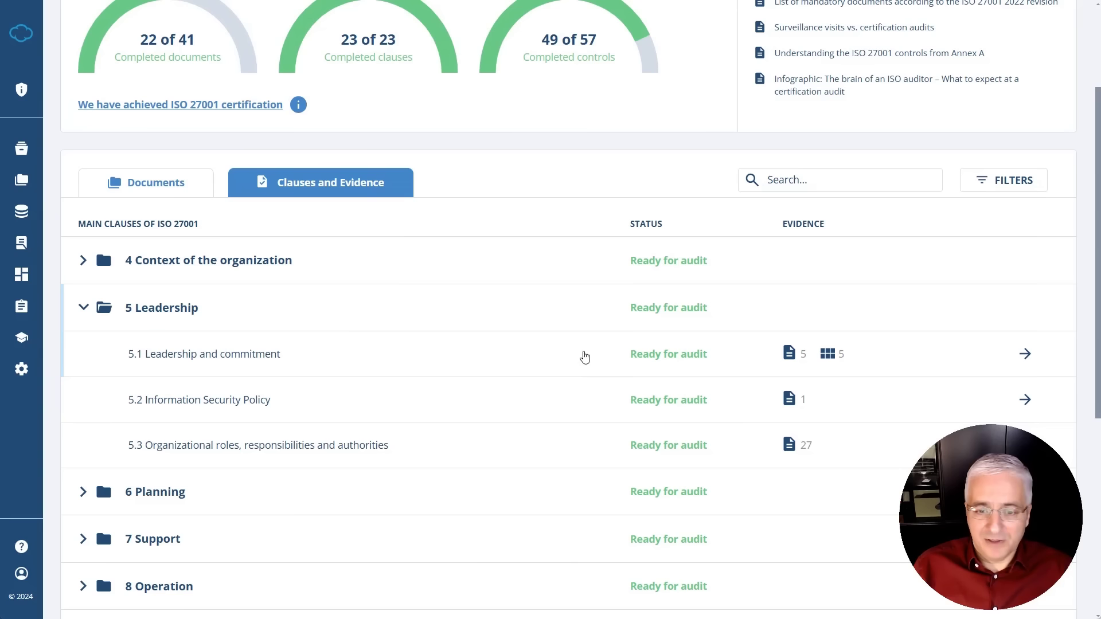
left_click(83, 308)
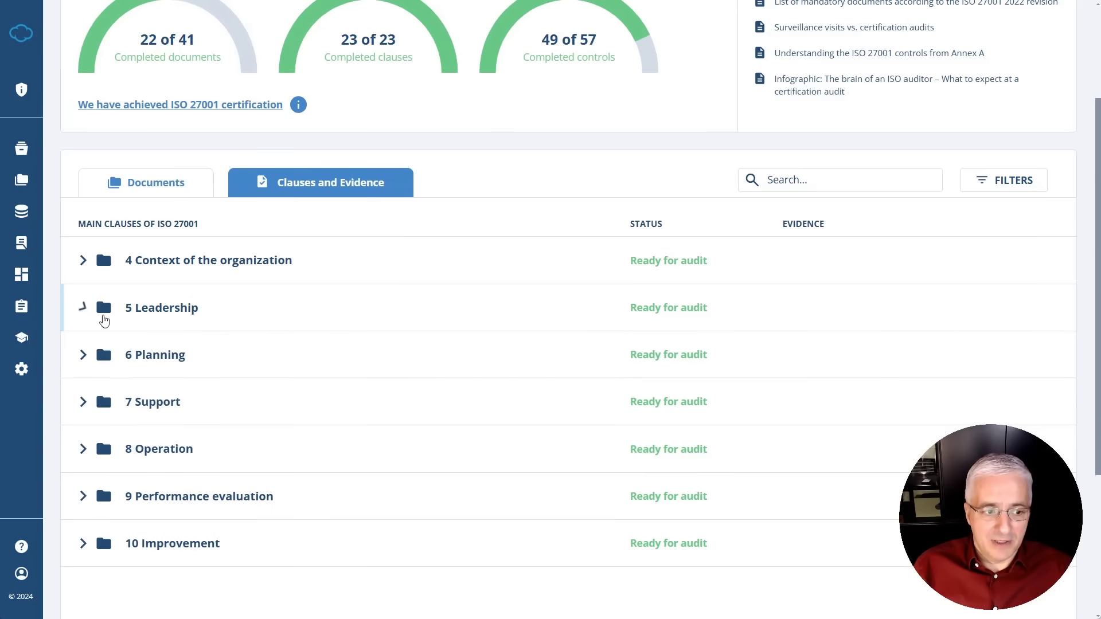
scroll(285, 361, "down", 4)
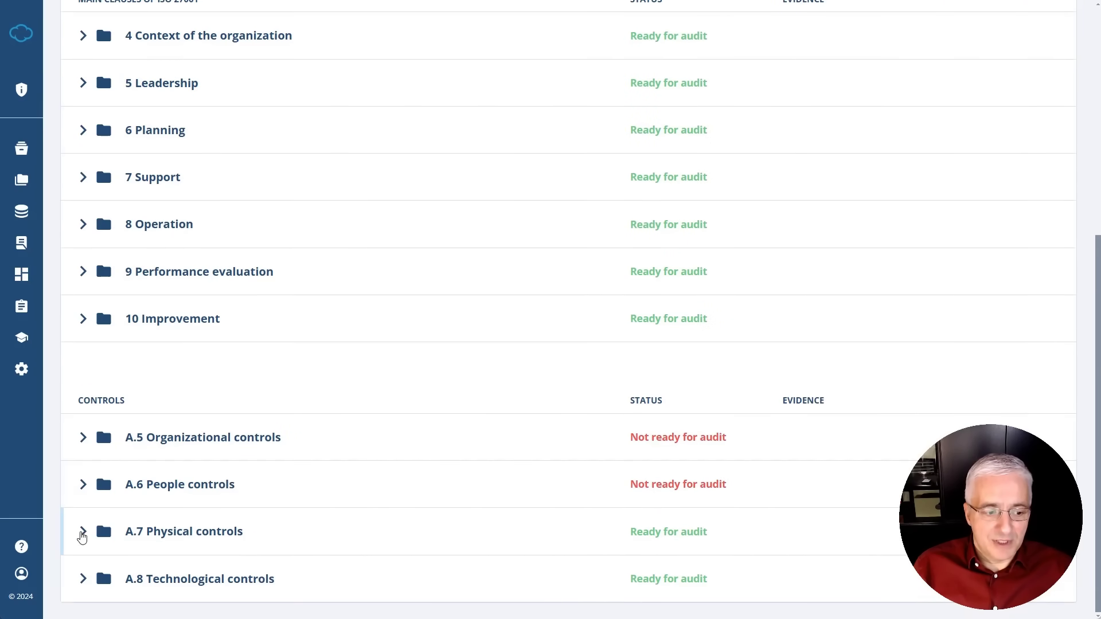
Expand A.7 Physical controls to review it, collapse it, then expand A.5 Organizational controls.
left_click(83, 531)
scroll(155, 531, "down", 3)
scroll(479, 480, "down", 4)
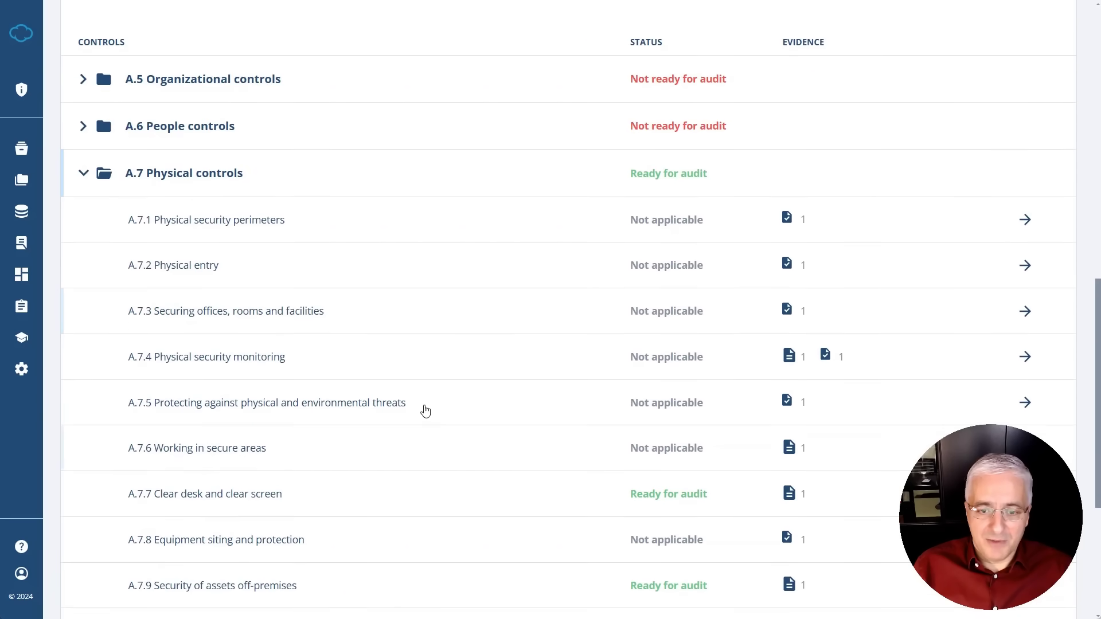
scroll(649, 433, "down", 2)
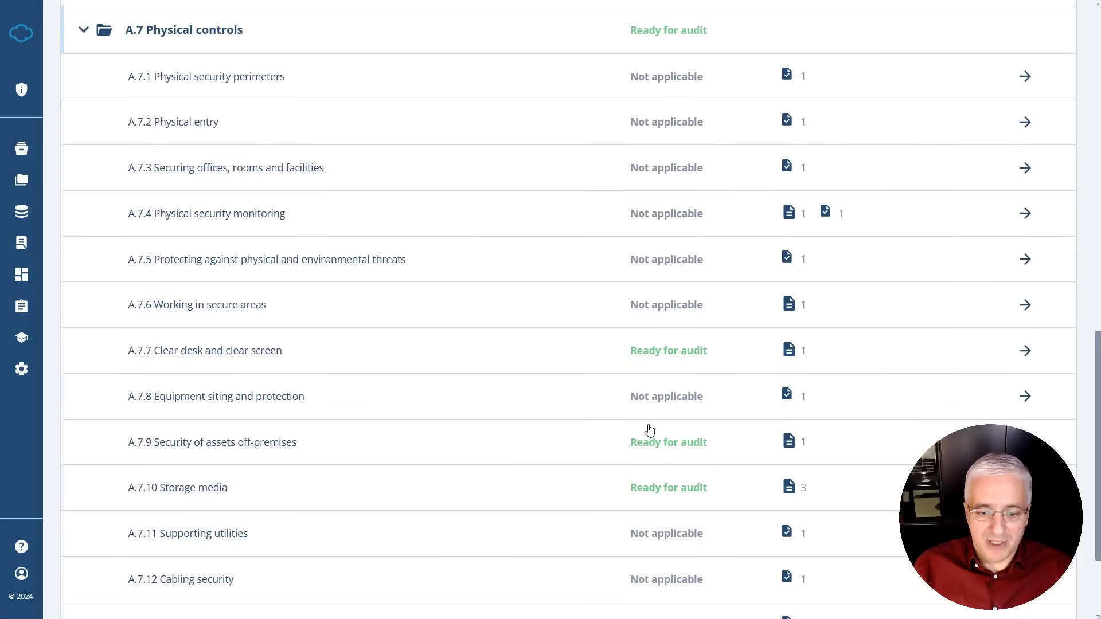
scroll(654, 321, "up", 3)
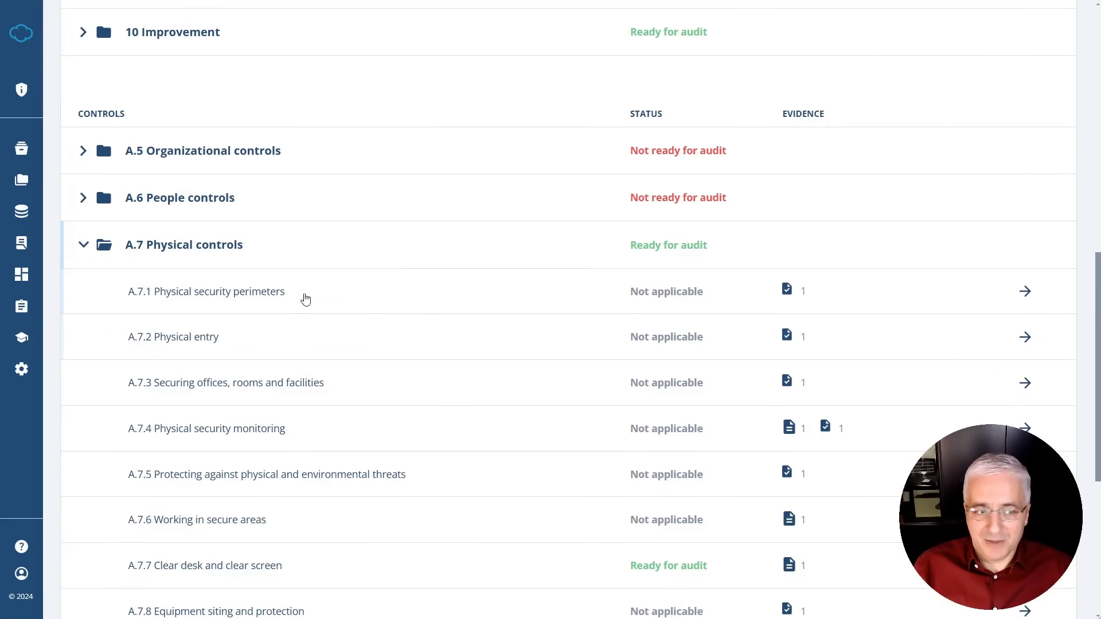
left_click(83, 247)
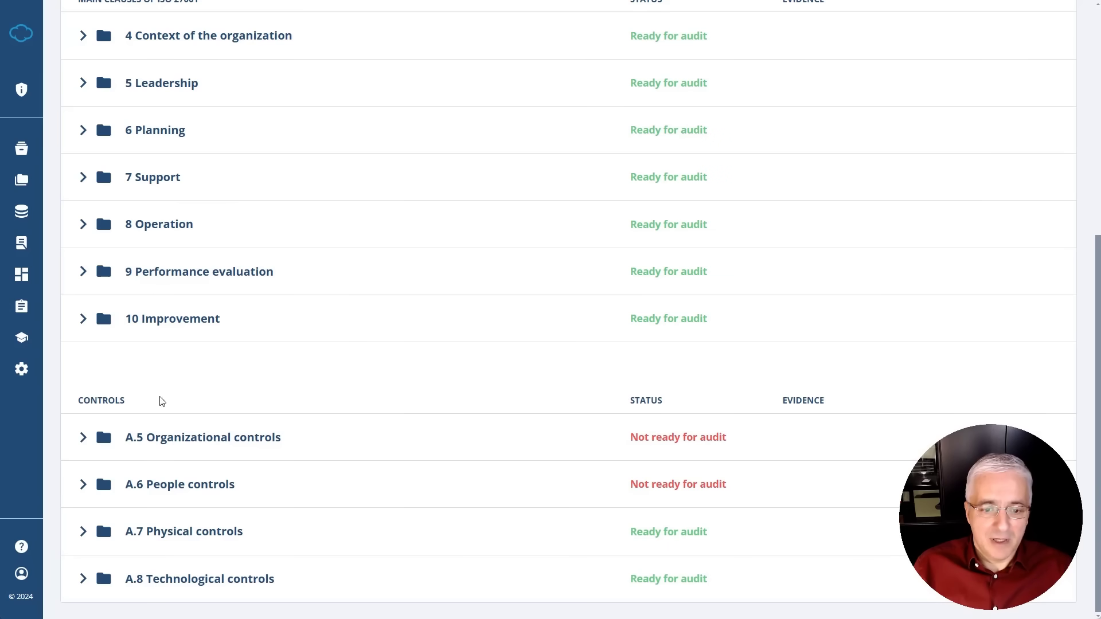
left_click(83, 439)
scroll(332, 381, "down", 3)
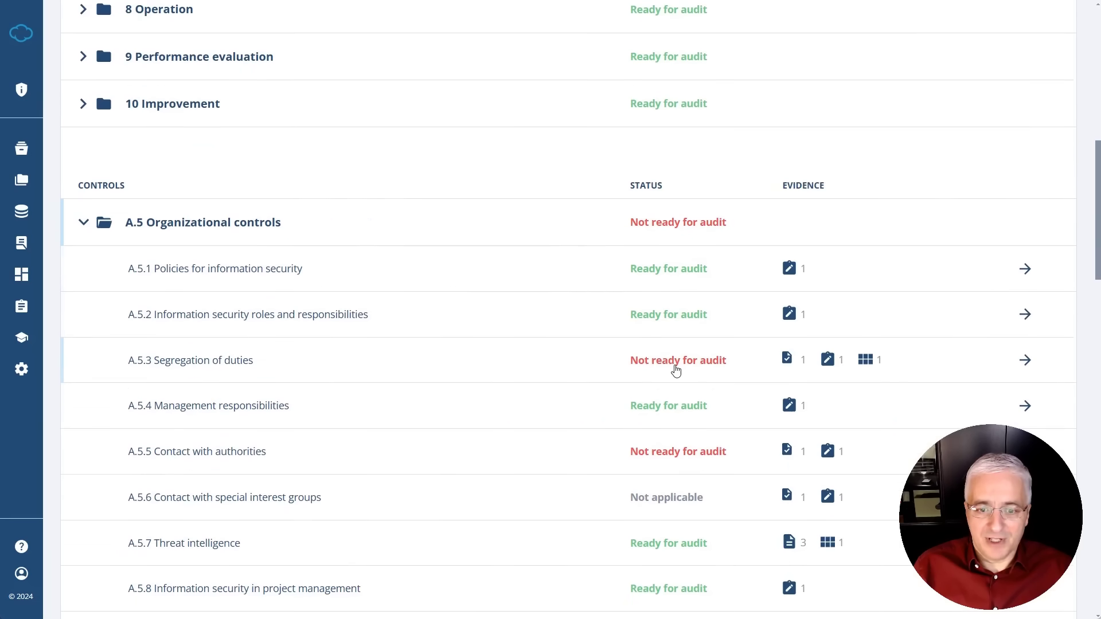
scroll(645, 359, "up", 8)
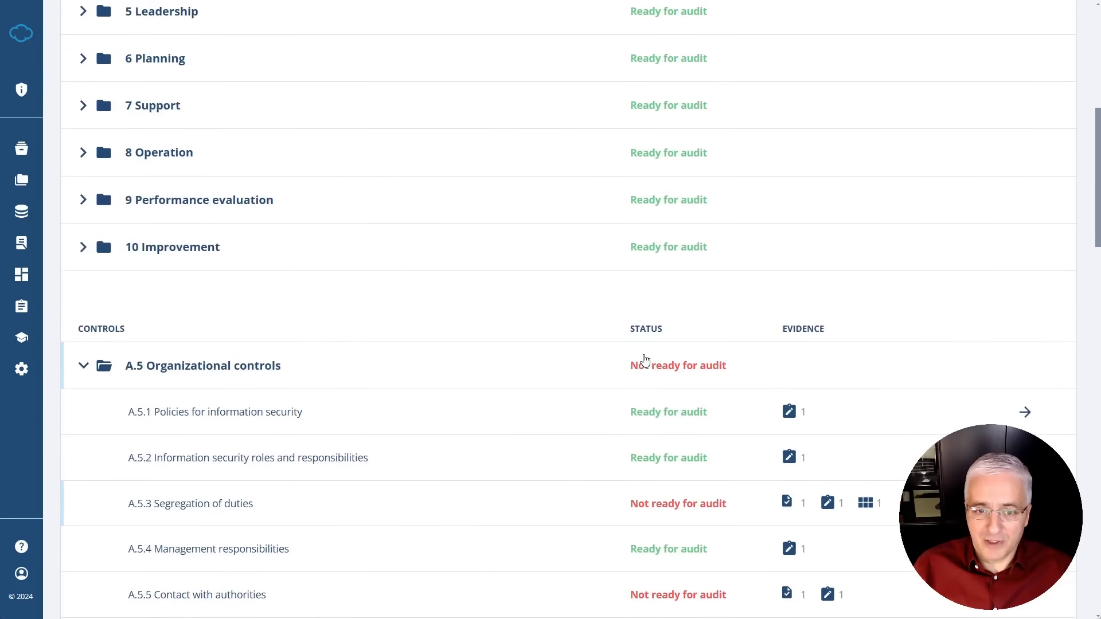
Search clauses and controls for 'backup', then clear the search to restore the full list.
left_click(796, 333)
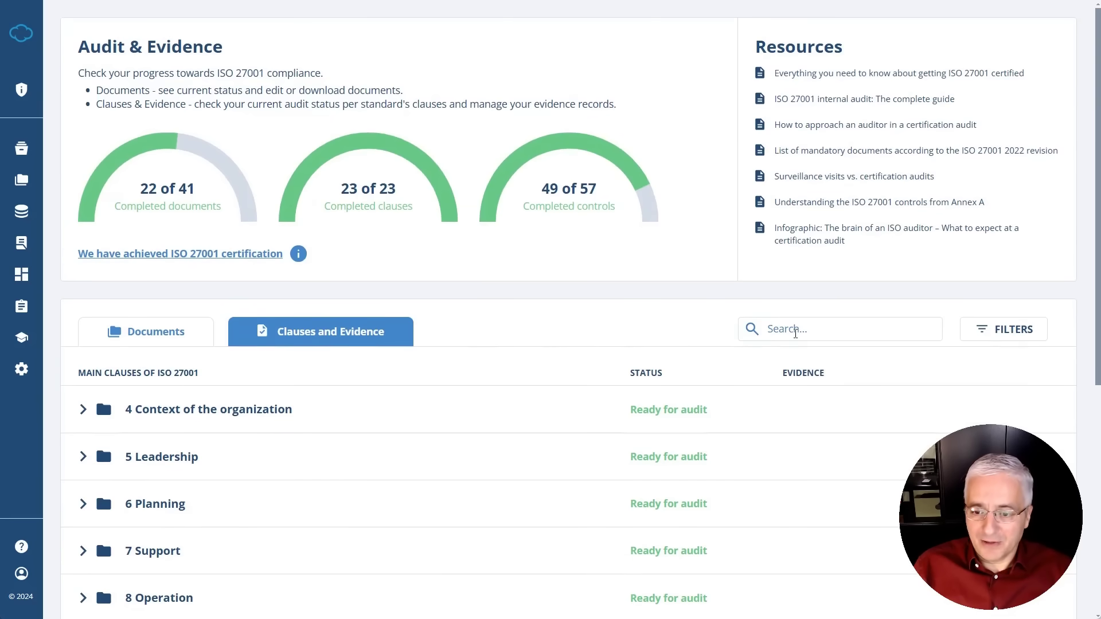
type("backup")
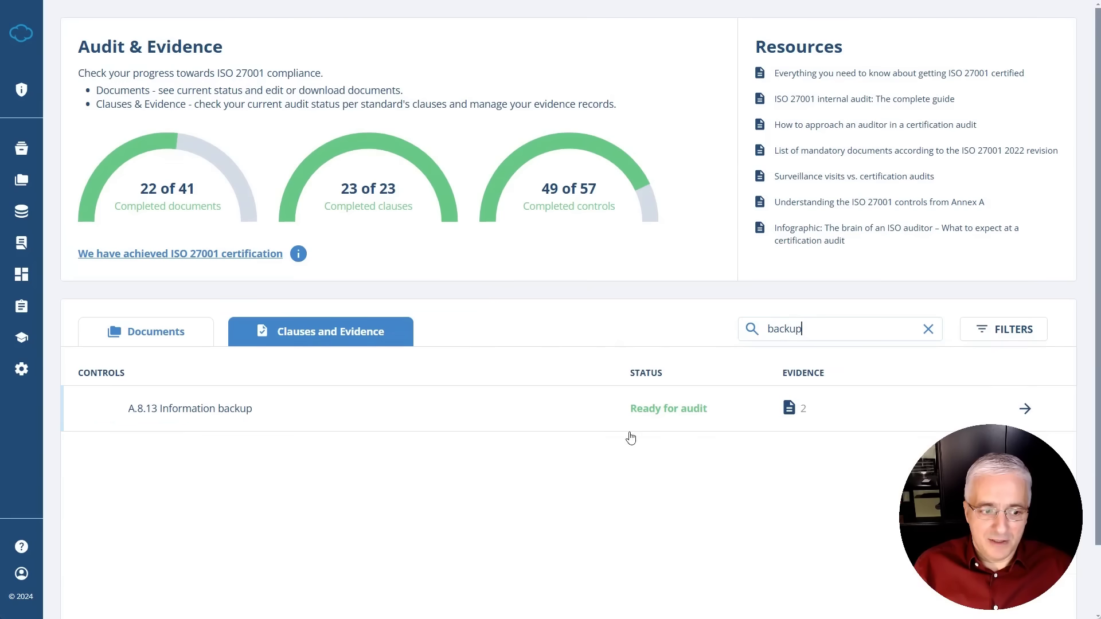
left_click(928, 328)
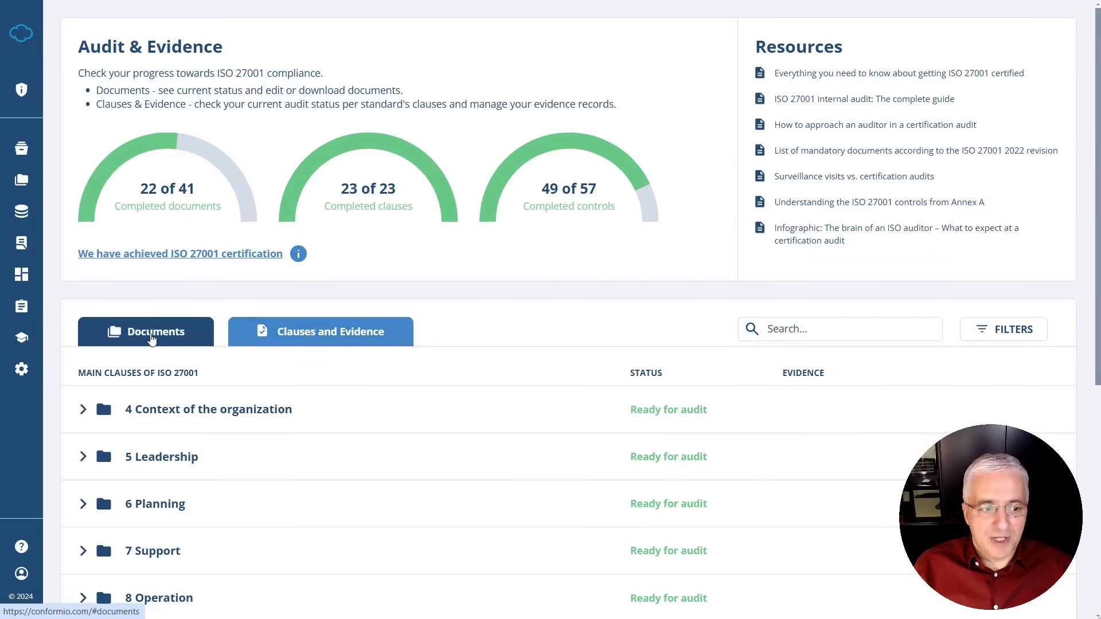
left_click(152, 339)
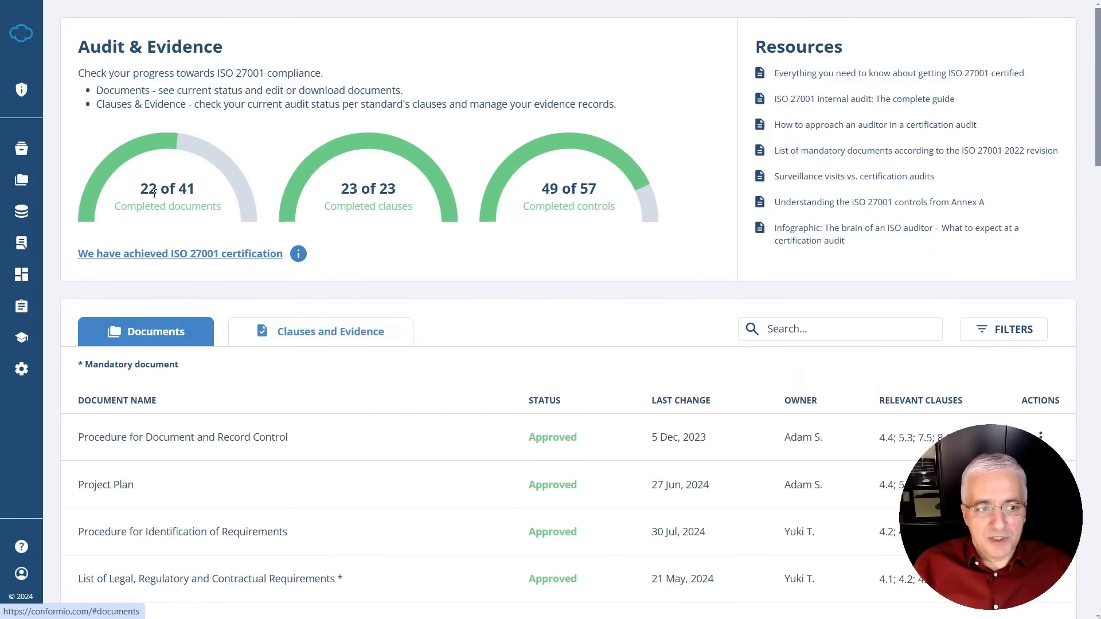
left_click_drag(143, 190, 194, 187)
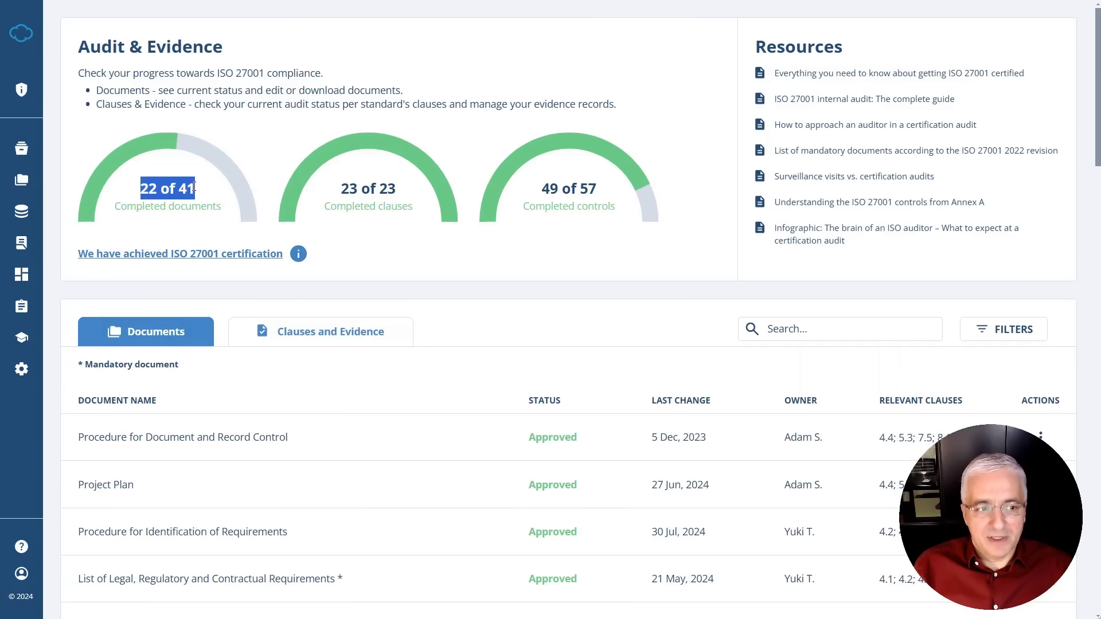
left_click(149, 189)
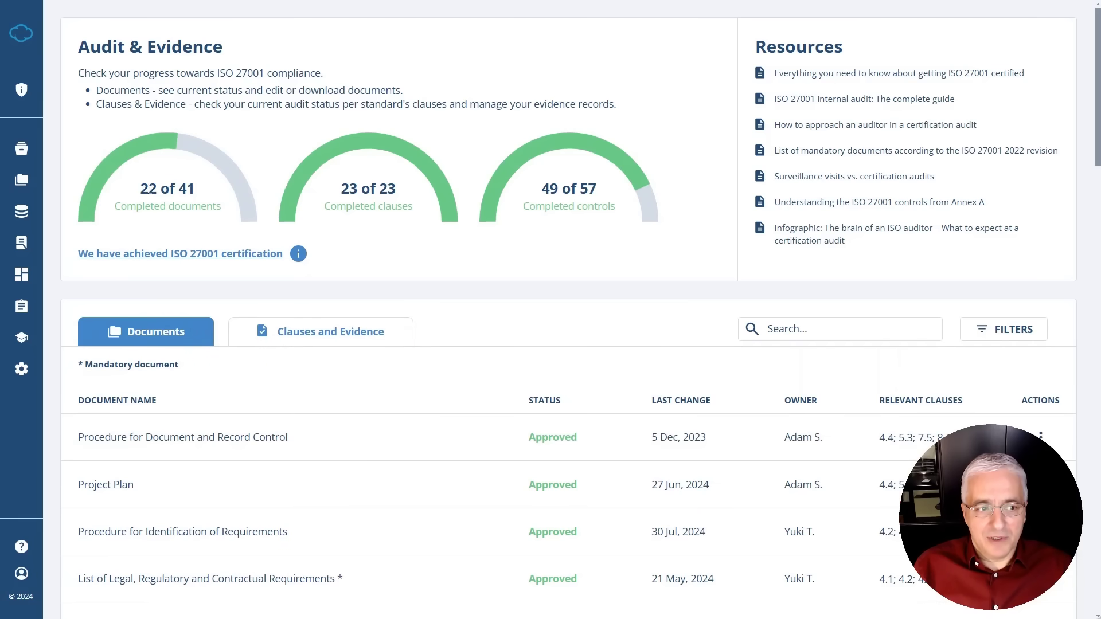
left_click_drag(144, 190, 188, 189)
left_click(190, 190)
left_click_drag(343, 187, 397, 187)
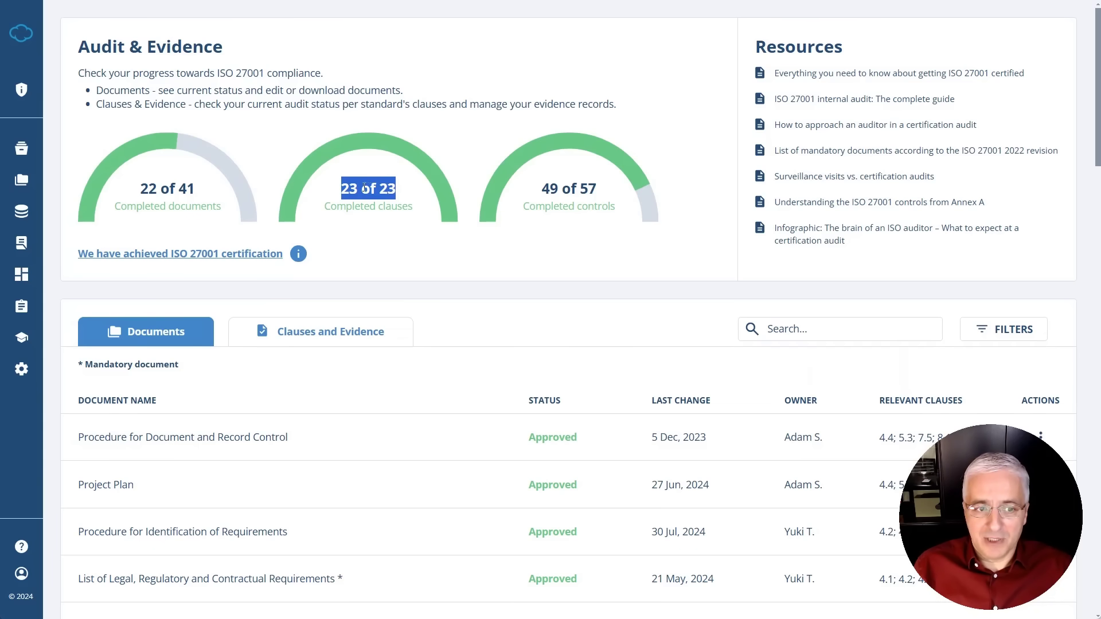
left_click(536, 192)
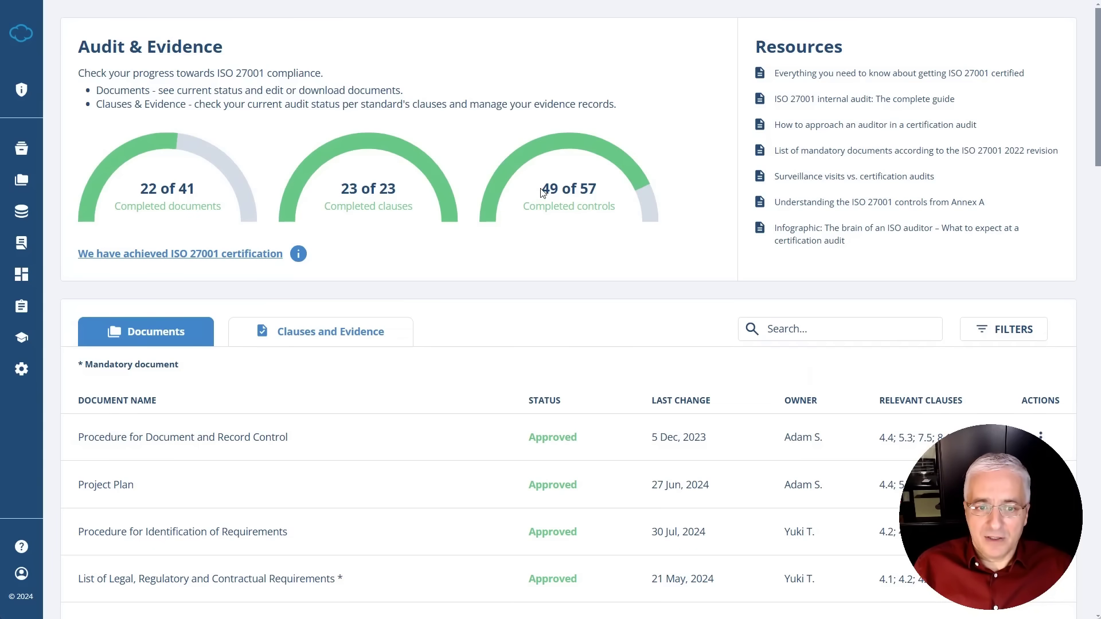
left_click_drag(542, 187, 602, 192)
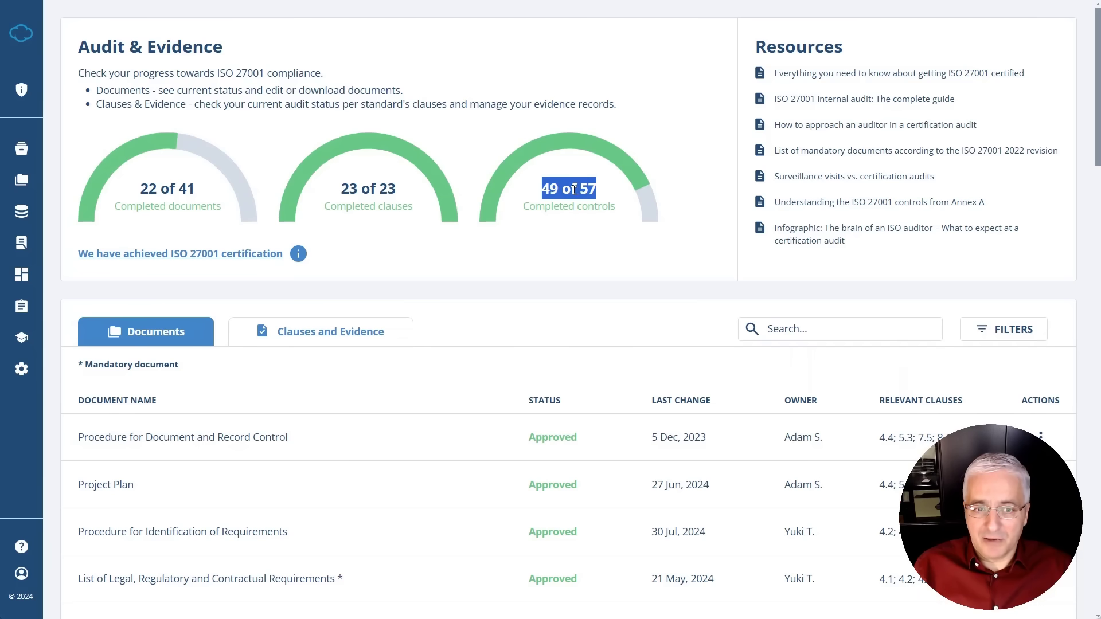
left_click(550, 191)
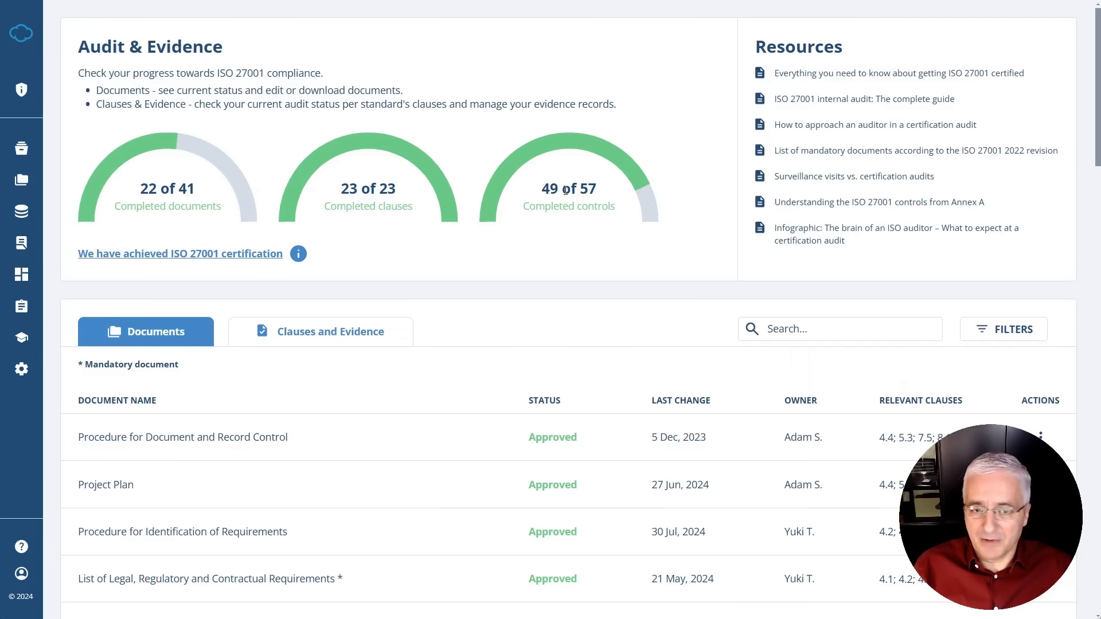
left_click_drag(583, 188, 597, 186)
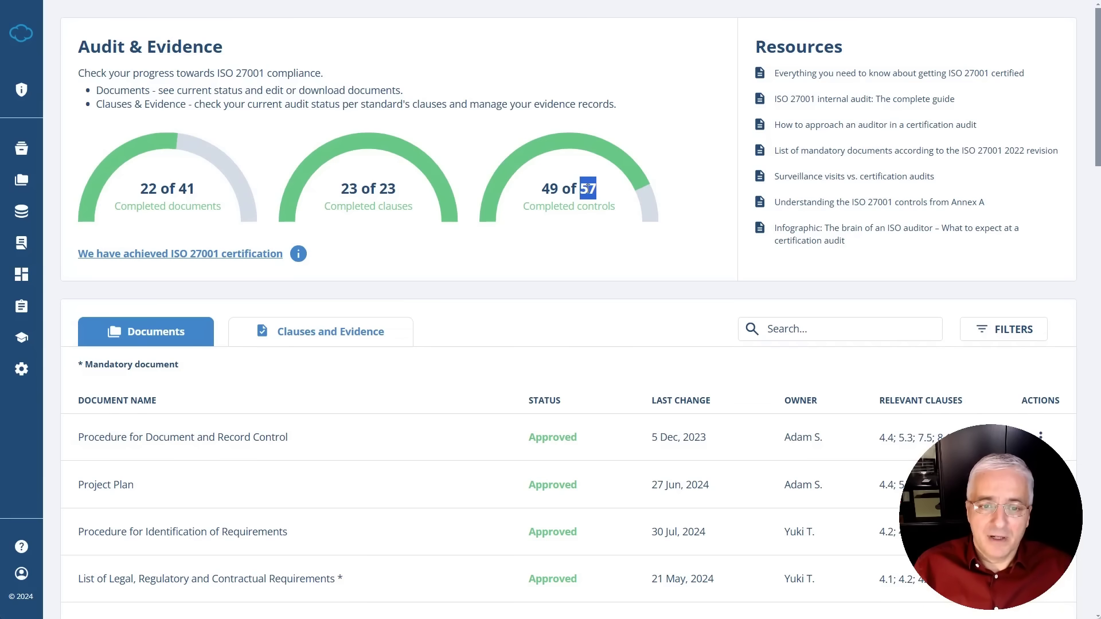
left_click(583, 189)
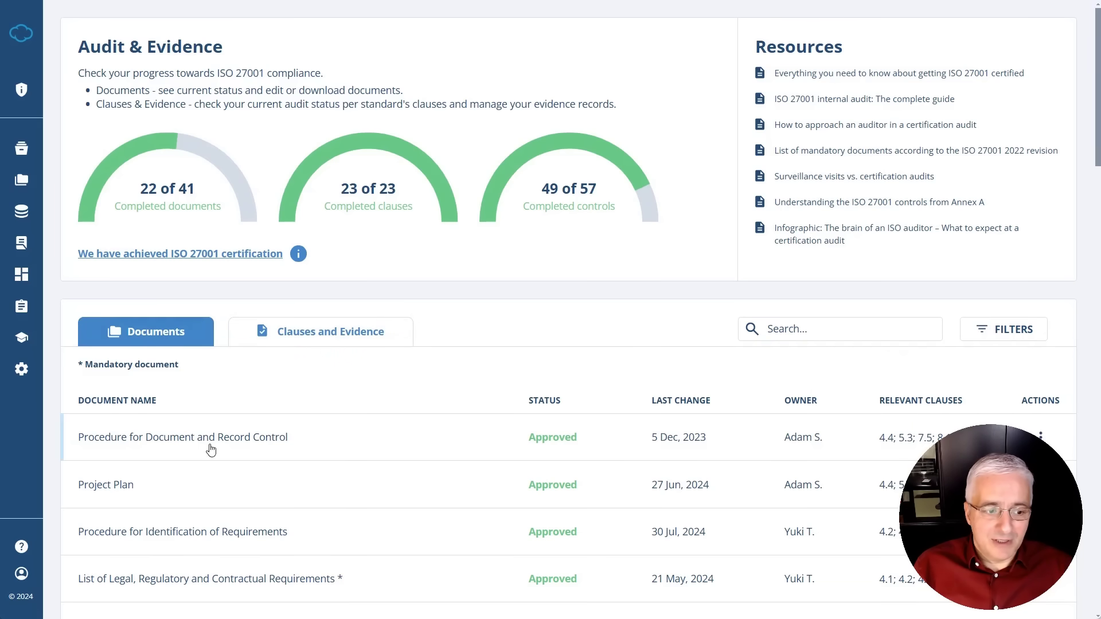
Scroll down the Documents table and open the Bring Your Own Device Policy details.
scroll(217, 452, "down", 1)
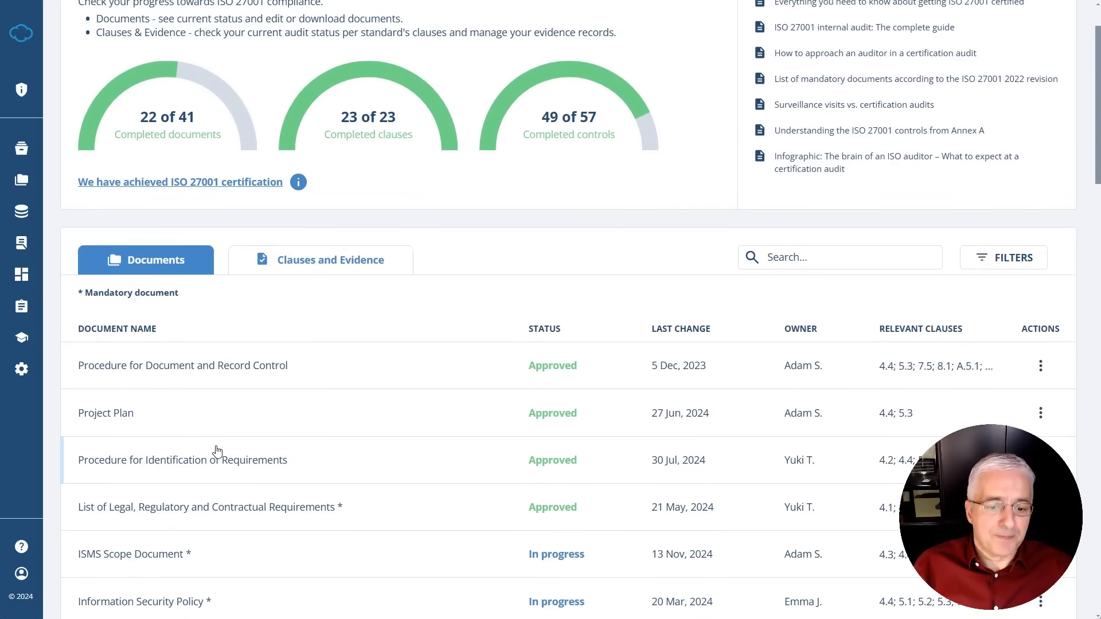
scroll(272, 359, "down", 8)
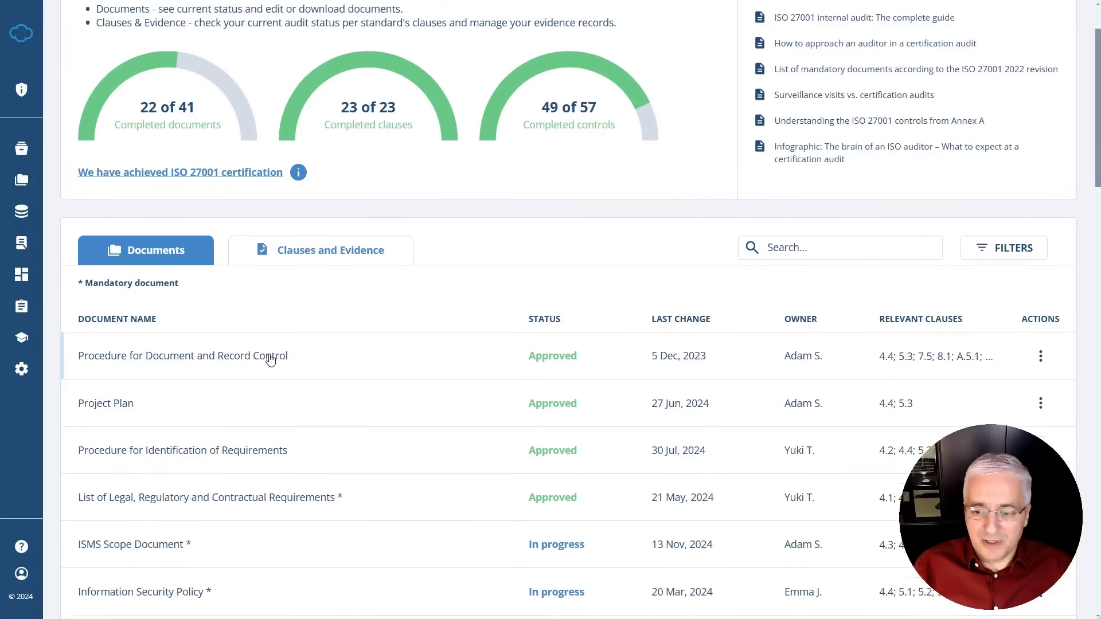
scroll(273, 358, "down", 1)
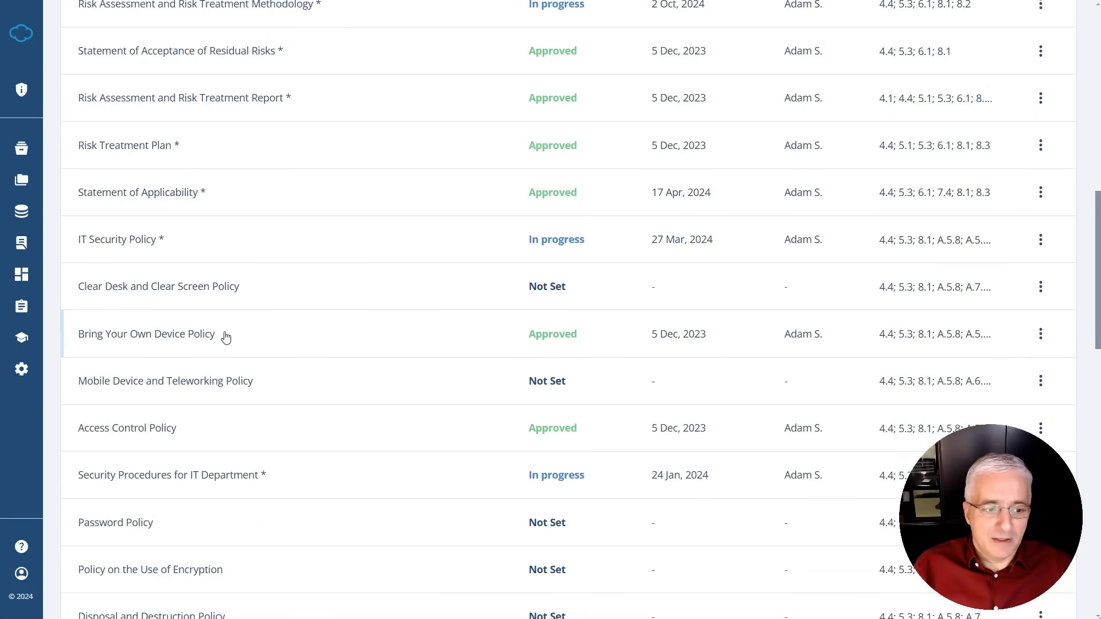
left_click(448, 337)
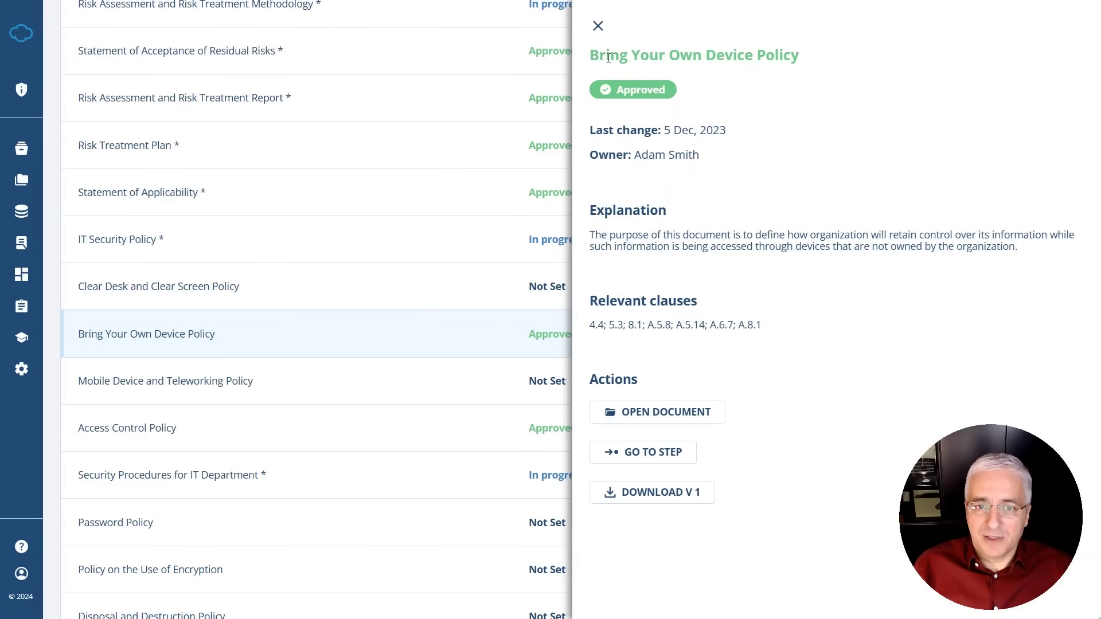
Highlight the policy's title, 5 Dec, 2023 change date, owner, explanation and relevant clauses.
left_click_drag(609, 58, 814, 59)
left_click(764, 57)
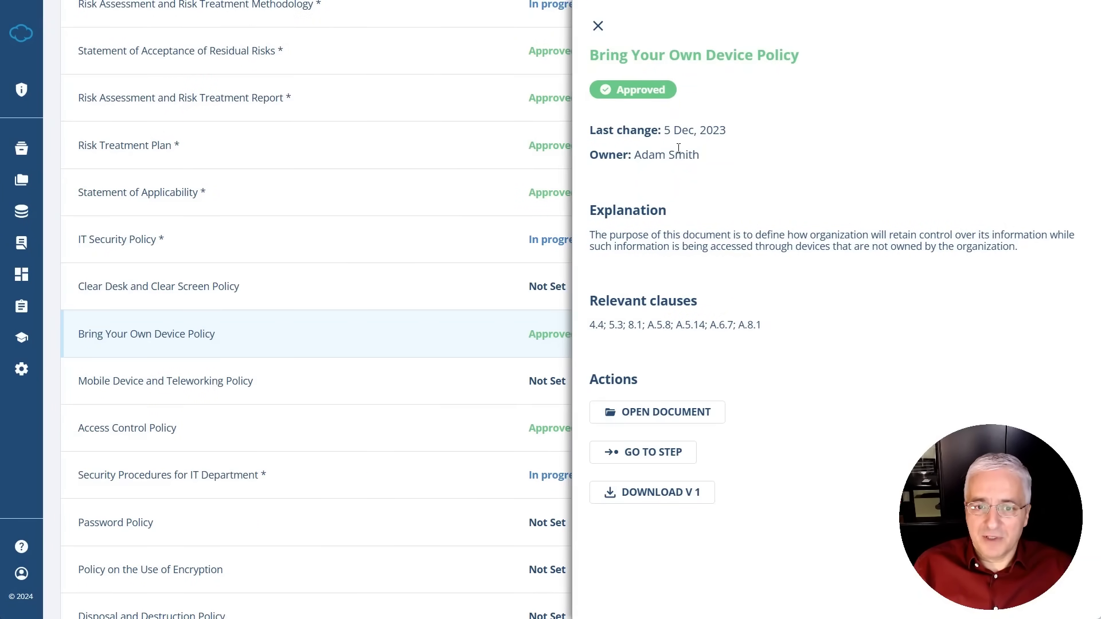
triple_click(677, 133)
left_click_drag(641, 155, 692, 155)
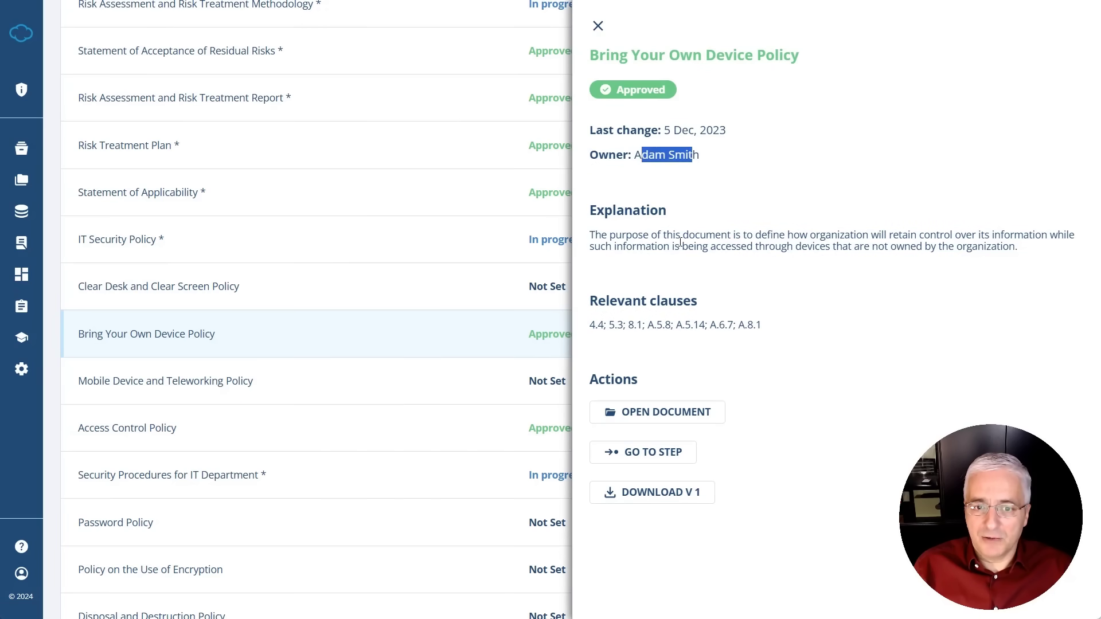
left_click_drag(595, 236, 718, 292)
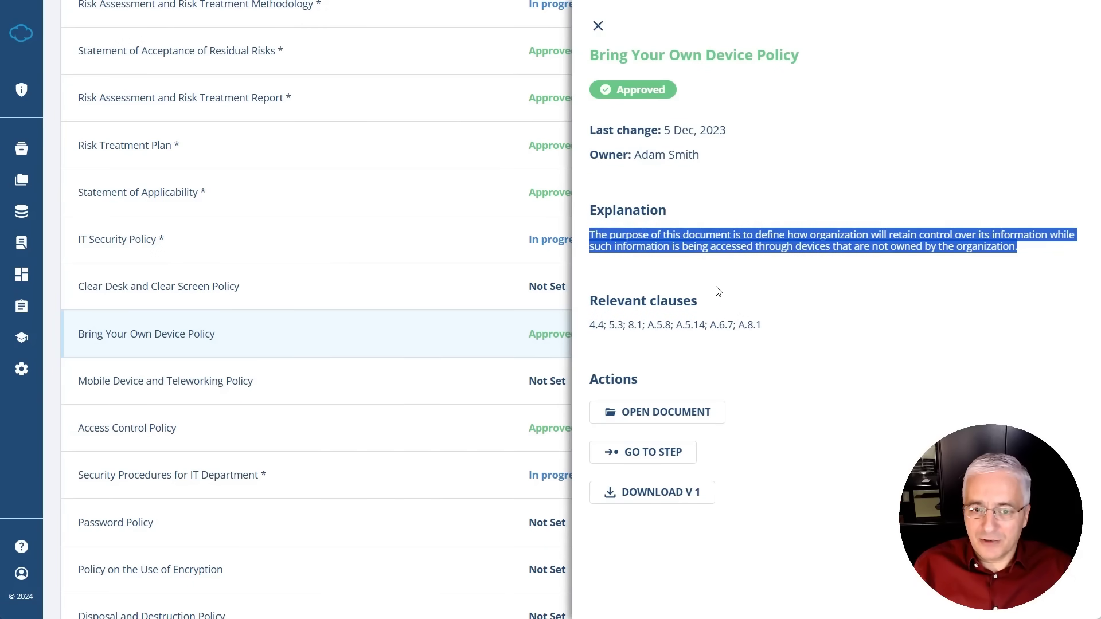
left_click_drag(590, 325, 781, 330)
left_click(705, 325)
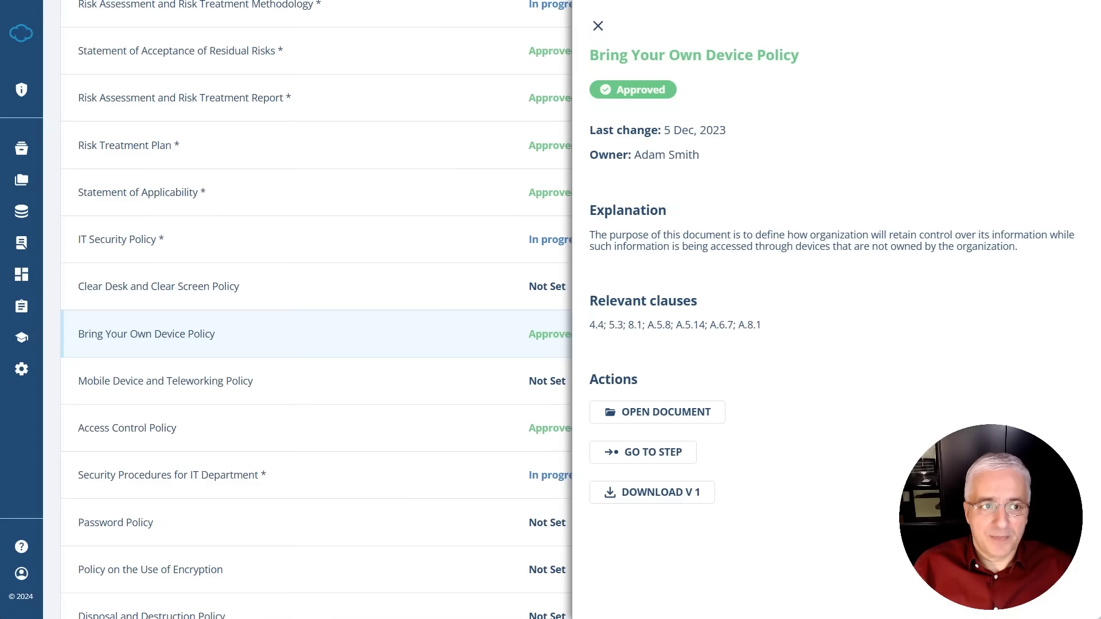
Close the Bring Your Own Device Policy panel and return to the top of the page.
left_click(595, 27)
scroll(494, 313, "up", 4)
scroll(497, 312, "up", 7)
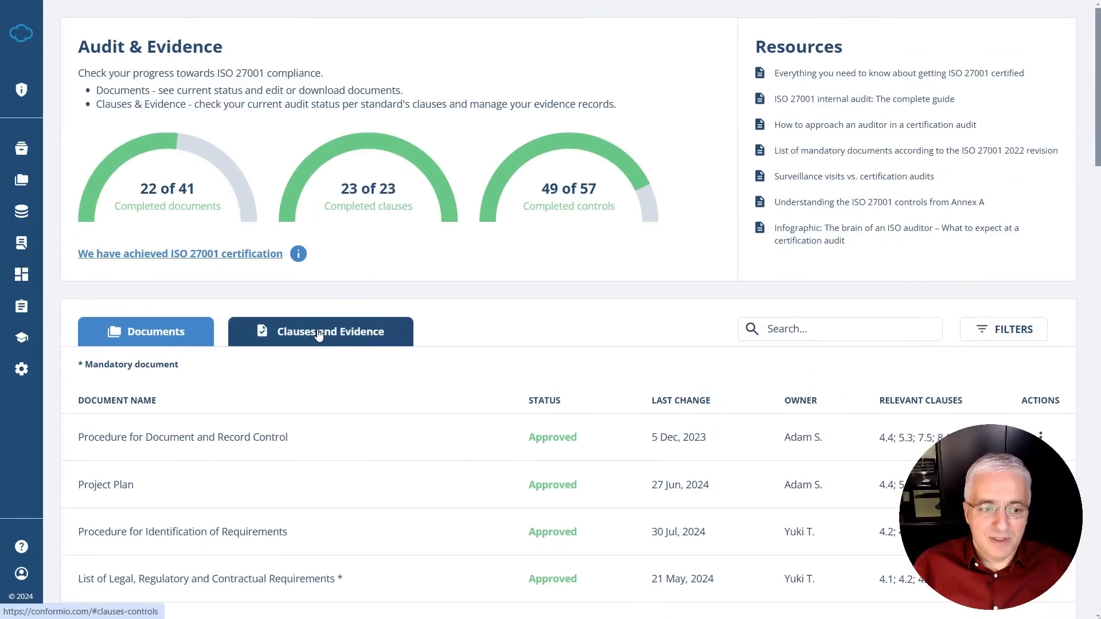
Show Clauses and Evidence and expand 9 Performance evaluation into sub-clauses 9.1–9.3.
left_click(319, 336)
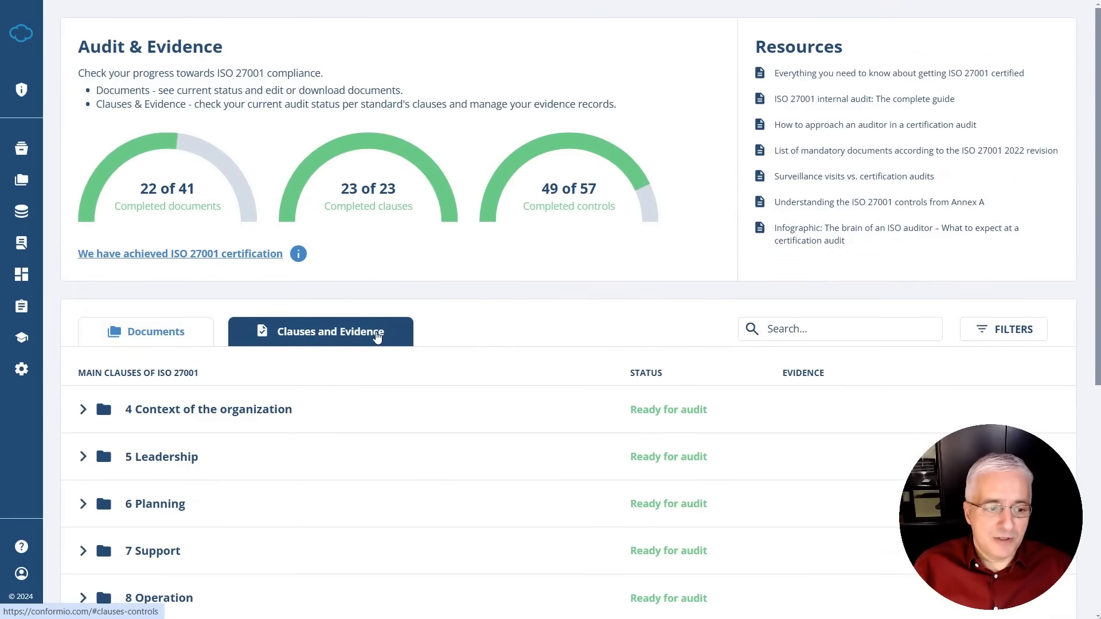
scroll(364, 356, "down", 5)
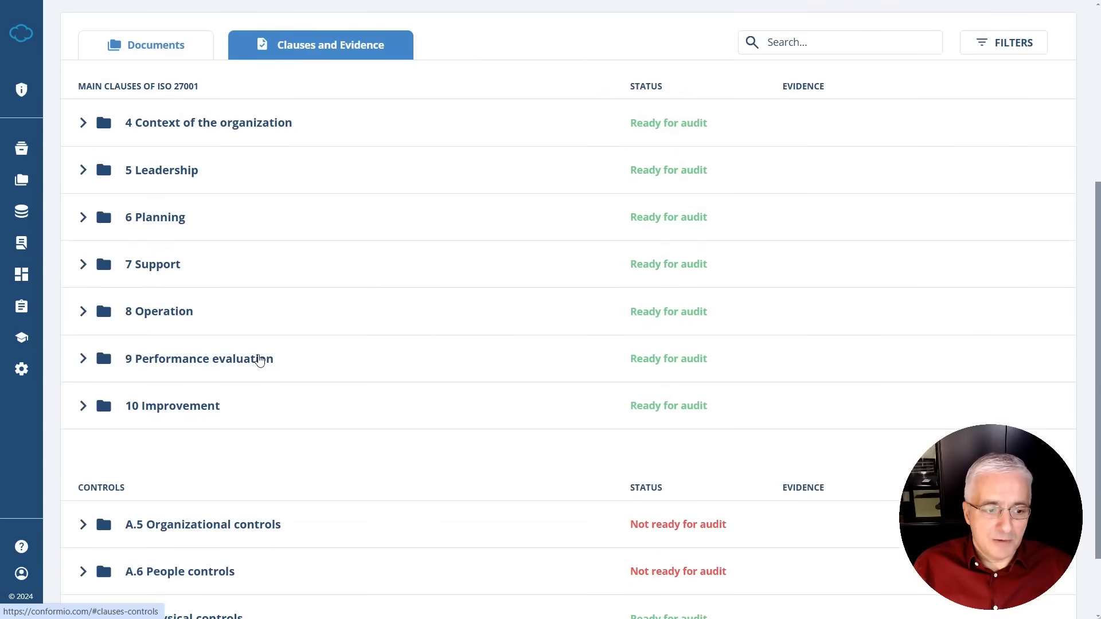
left_click(84, 358)
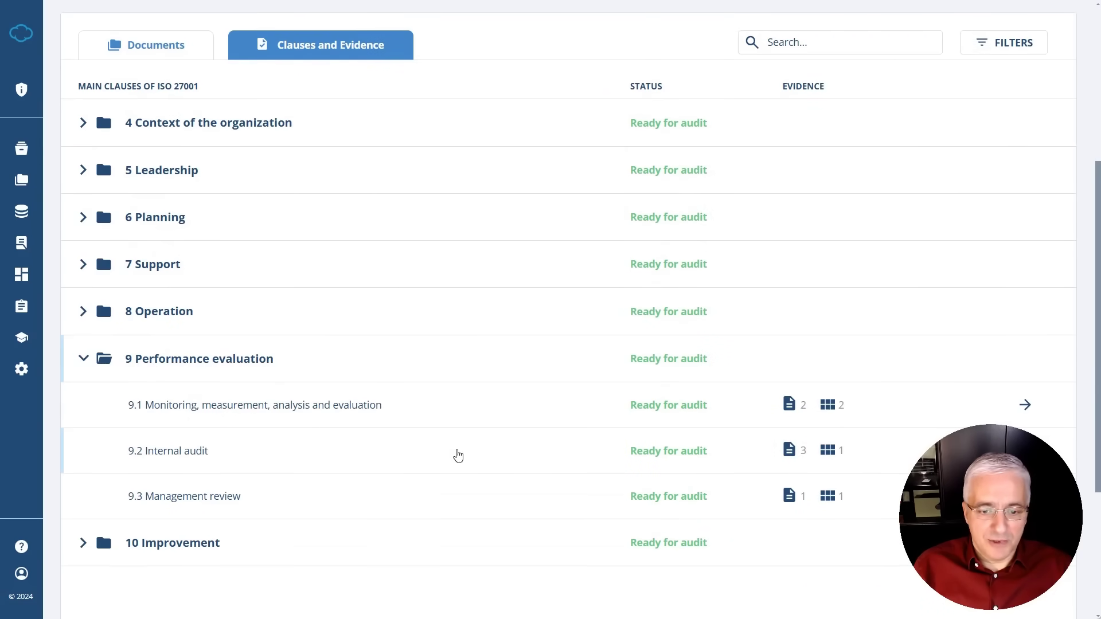
scroll(789, 413, "down", 1)
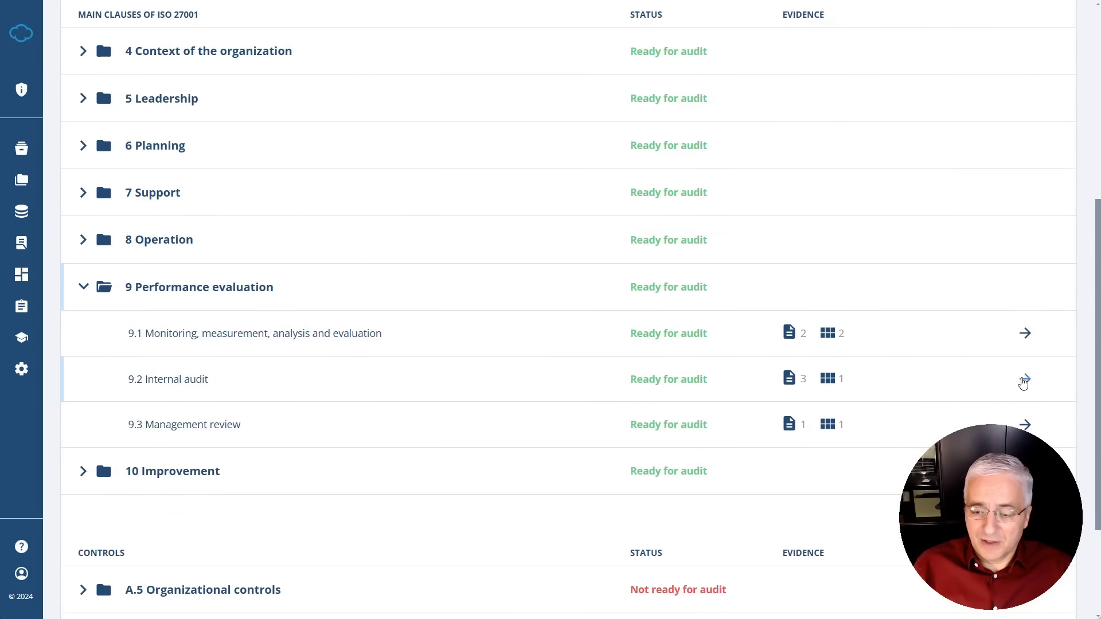
Open the 9.2 Internal audit details and highlight its explanation and implementation methods text.
left_click(1025, 380)
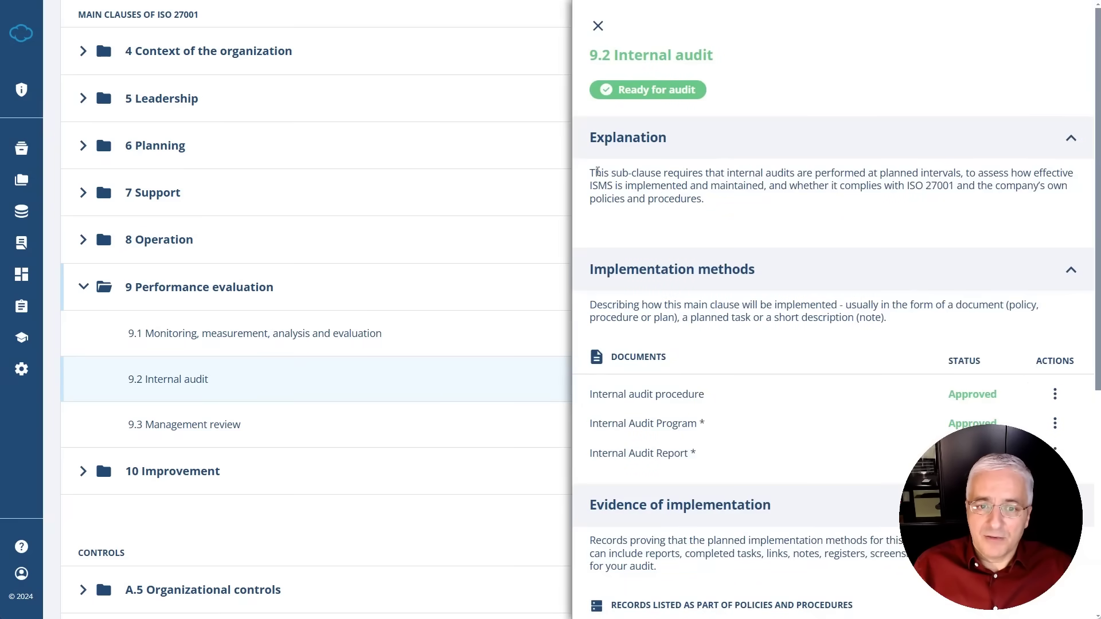
left_click_drag(592, 172, 710, 198)
left_click(745, 213)
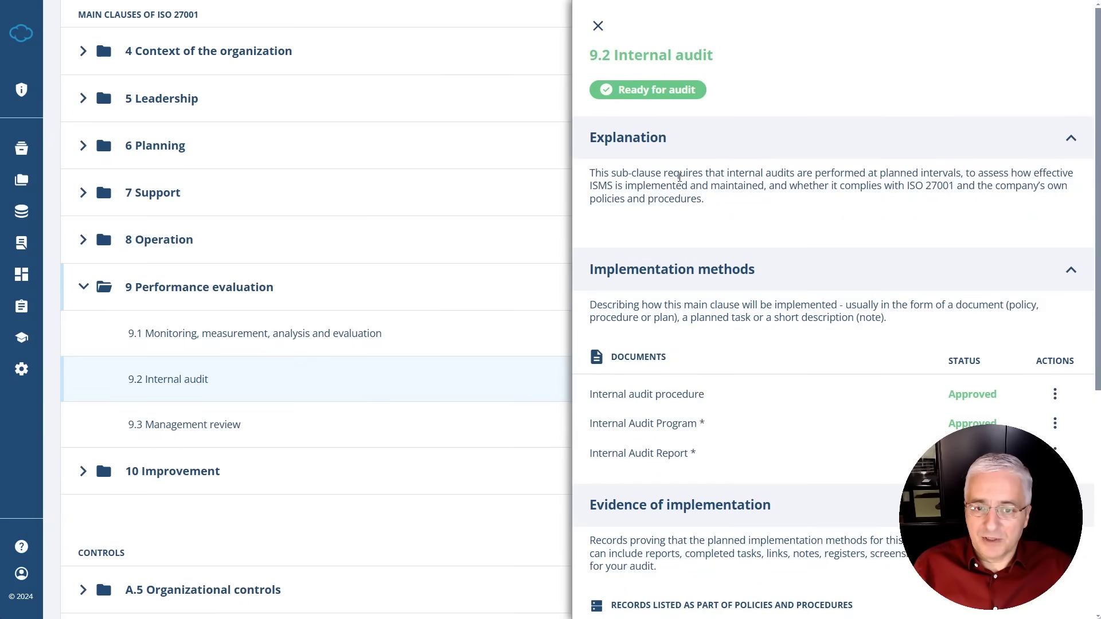
scroll(746, 213, "down", 2)
scroll(745, 213, "down", 3)
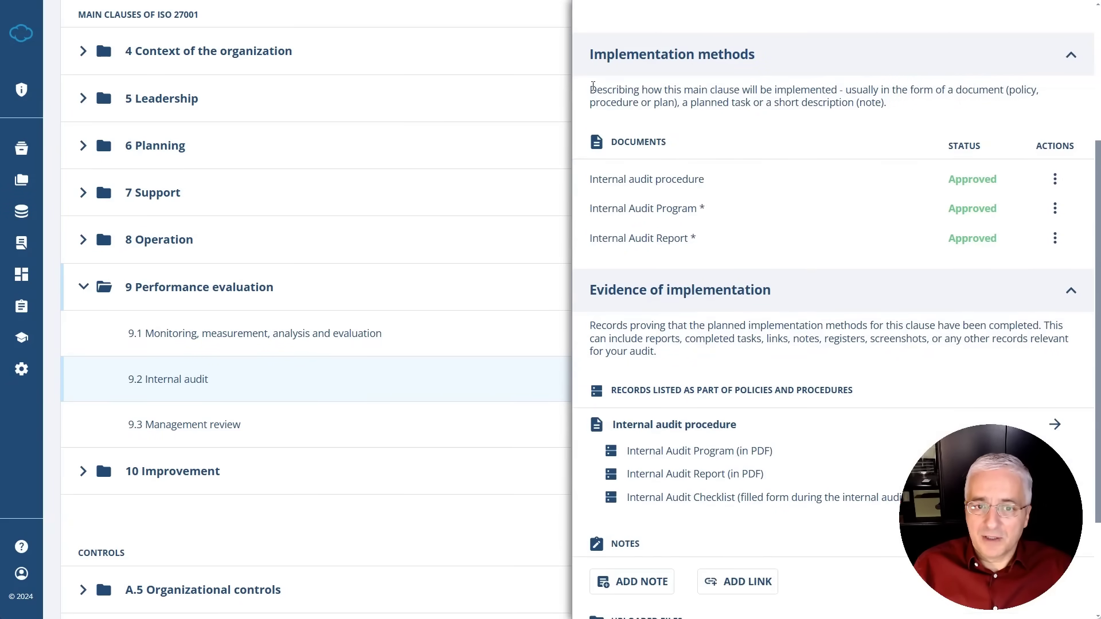
left_click_drag(589, 90, 886, 105)
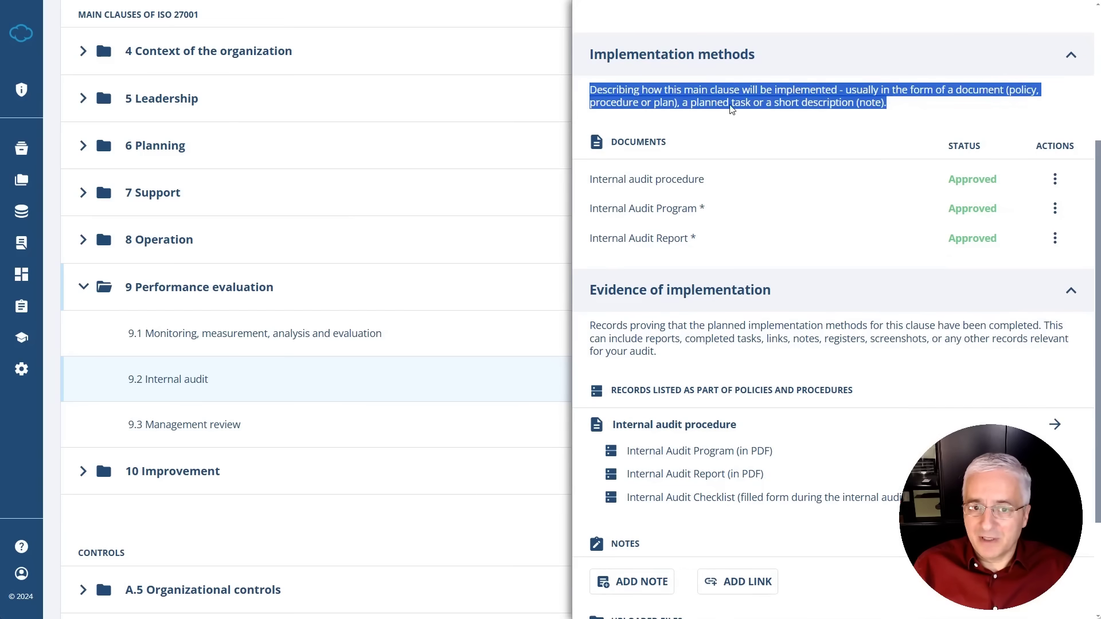
left_click(730, 98)
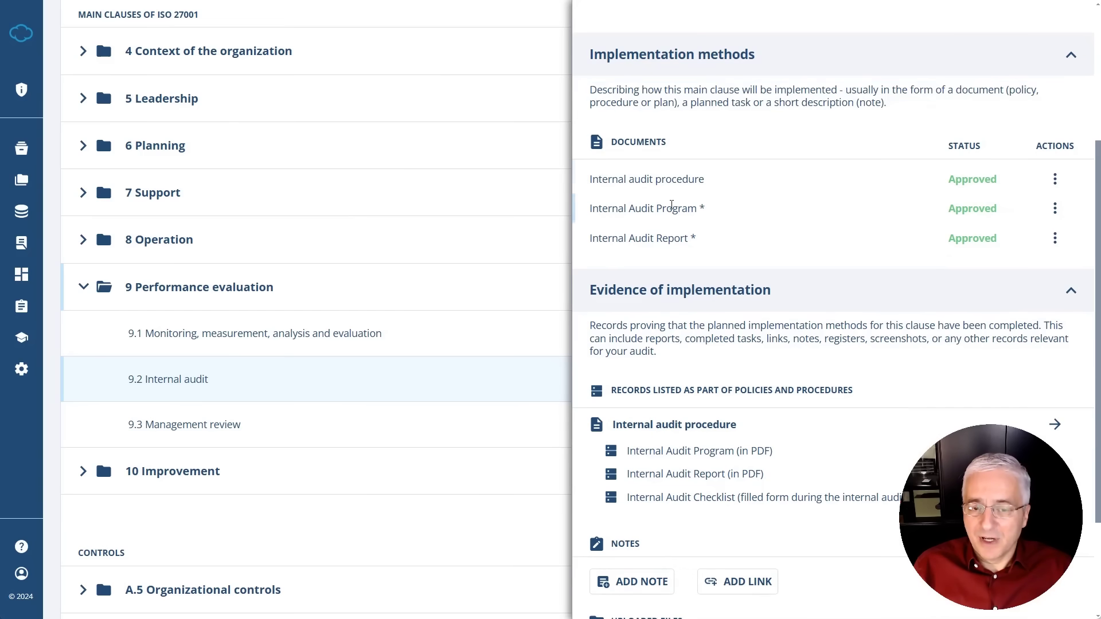
Check the Internal audit procedure's actions menu, including its go-to-step option, then dismiss it.
mouse_move(678, 221)
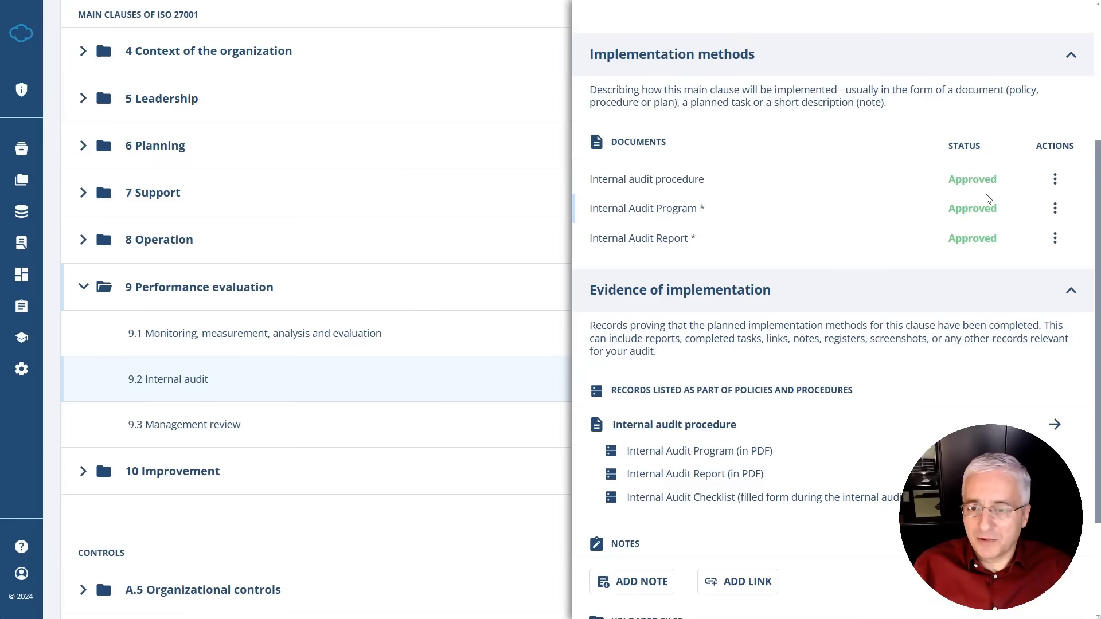
left_click(1057, 180)
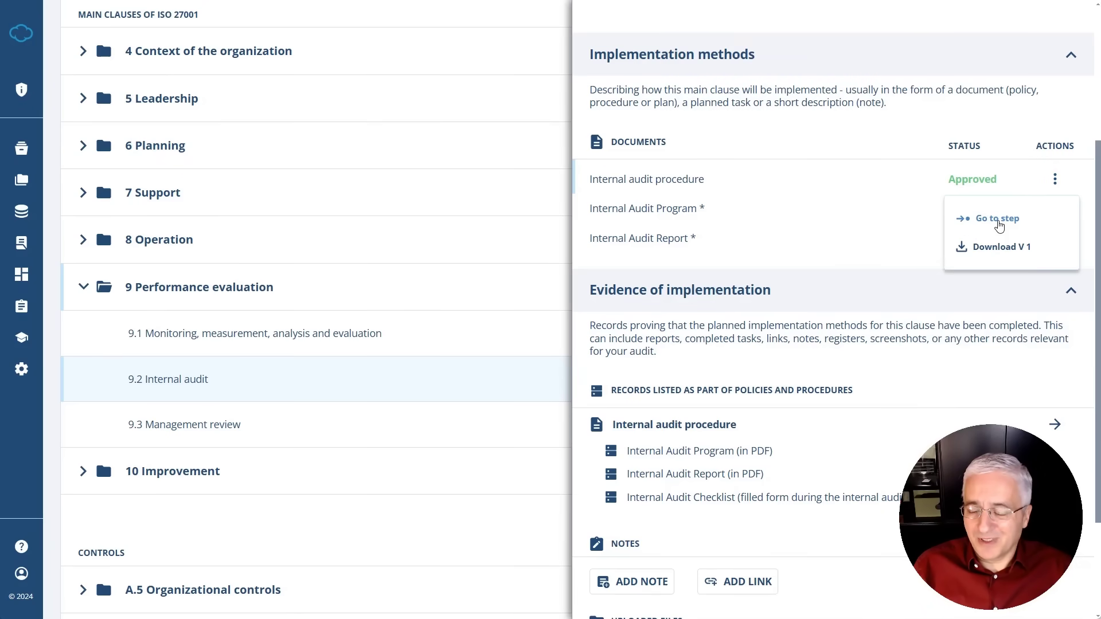
left_click(998, 222)
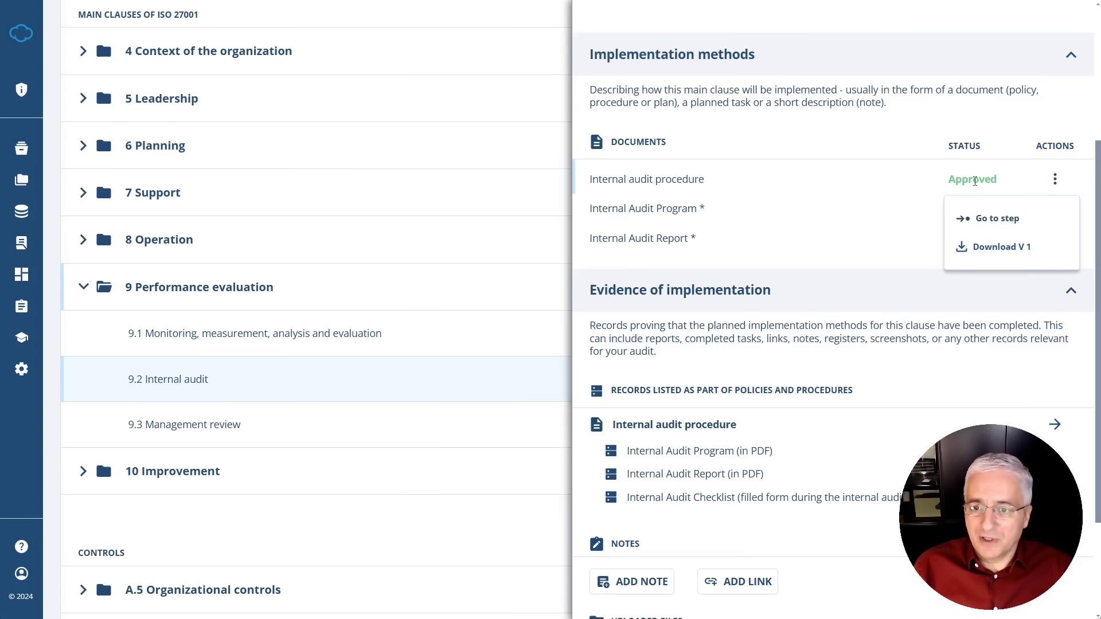
left_click(976, 131)
Review the evidence of implementation description and the internal audit checklist record.
scroll(752, 263, "down", 1)
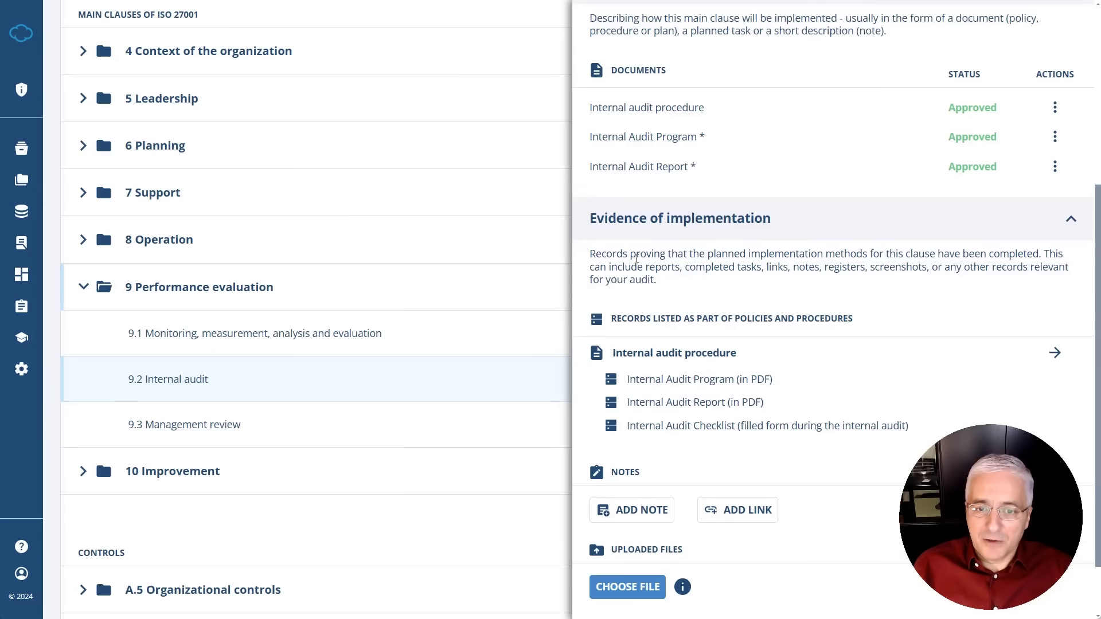
left_click_drag(592, 253, 677, 280)
left_click(681, 264)
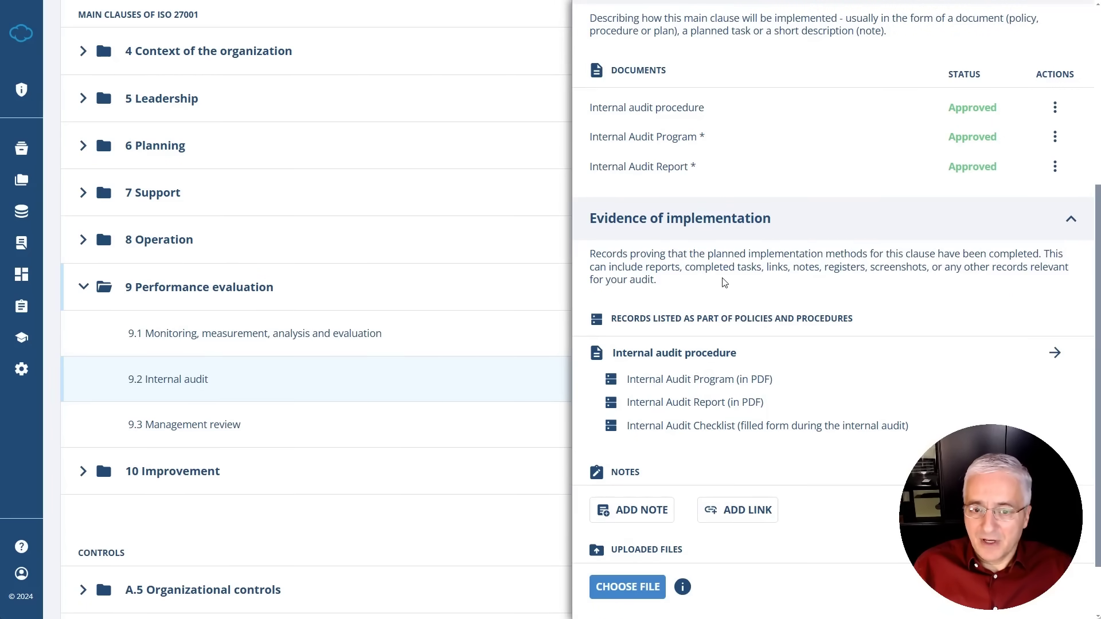
scroll(659, 294, "down", 1)
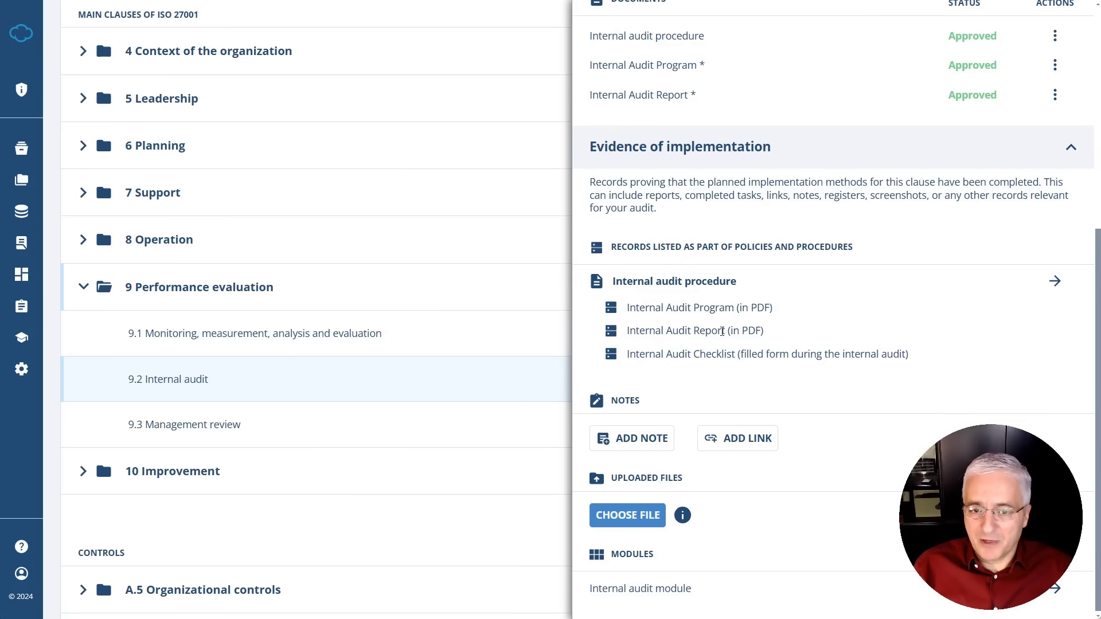
left_click_drag(697, 354, 916, 358)
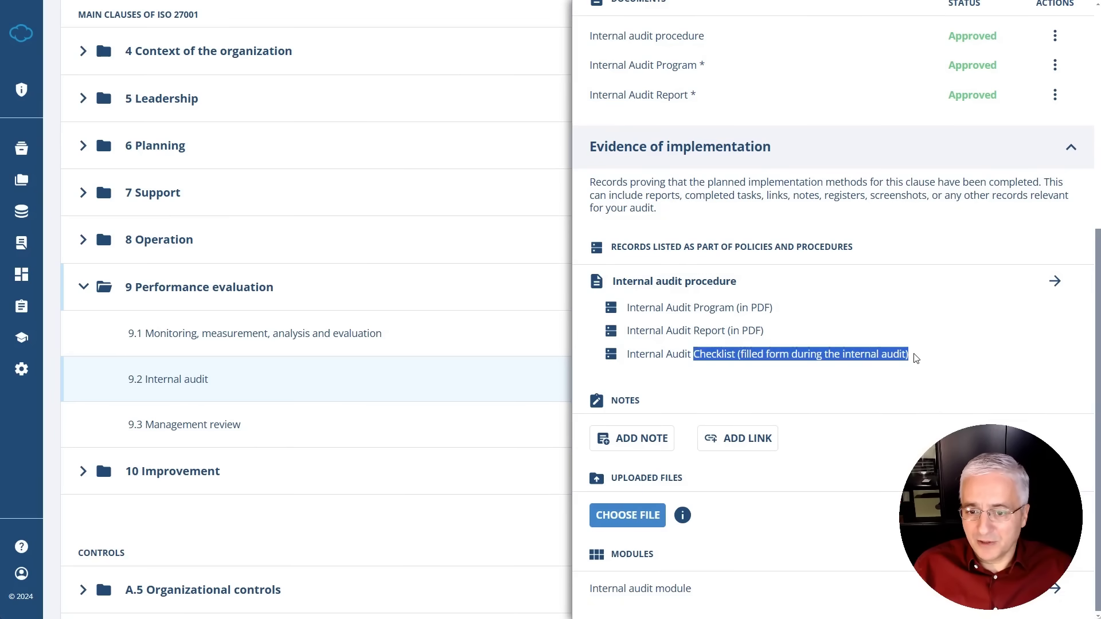
left_click(874, 357)
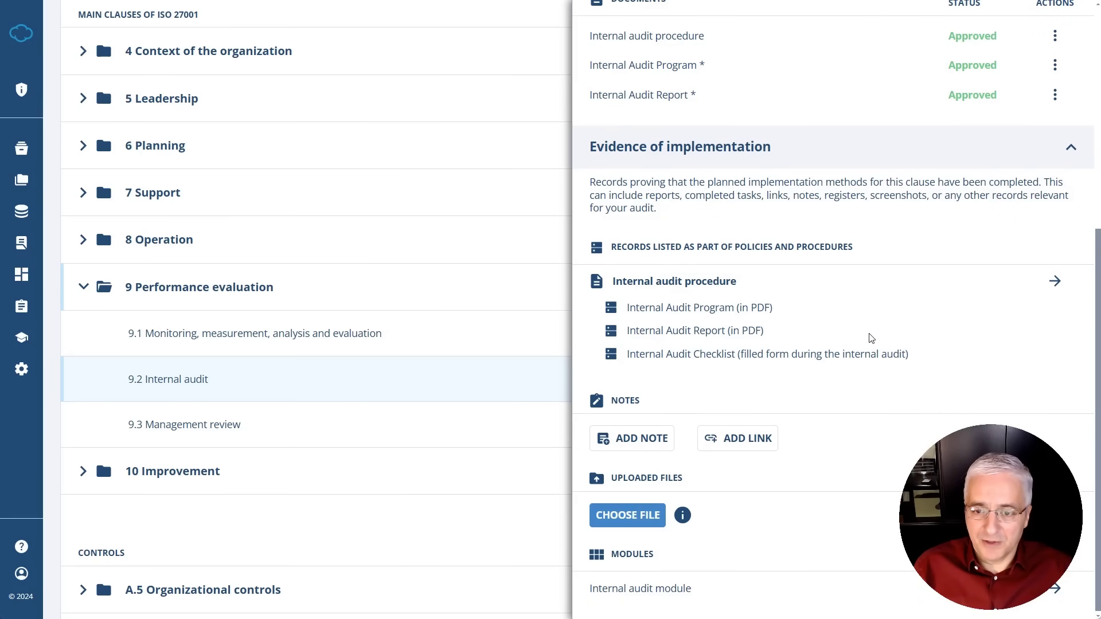
scroll(871, 337, "down", 1)
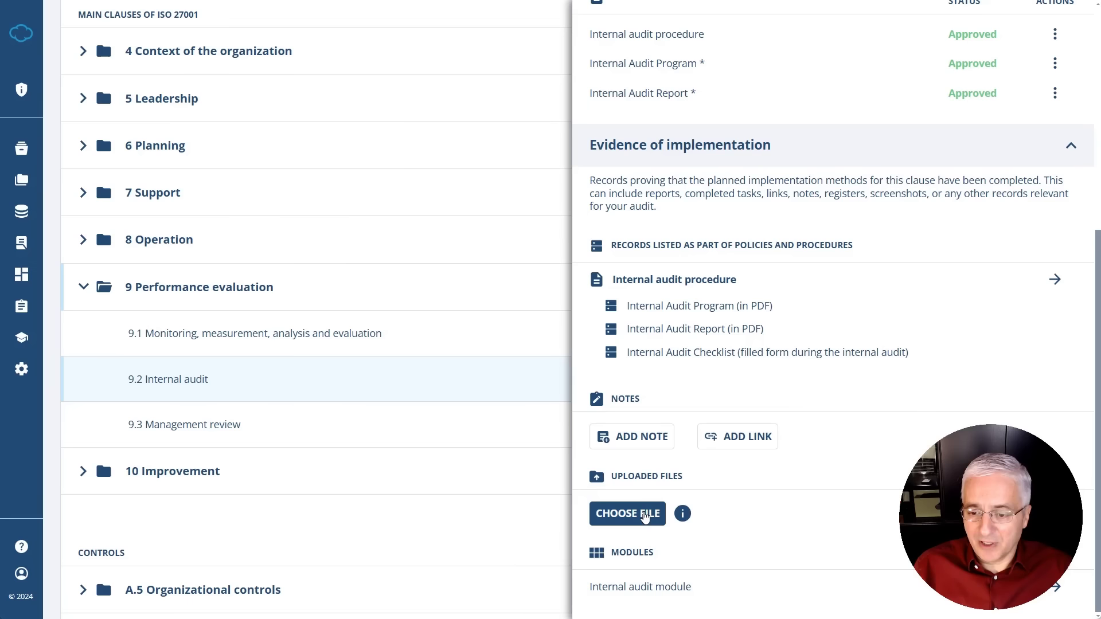
scroll(643, 515, "up", 5)
Close the 9.2 Internal audit panel and expand A.5 Organizational controls.
left_click(602, 23)
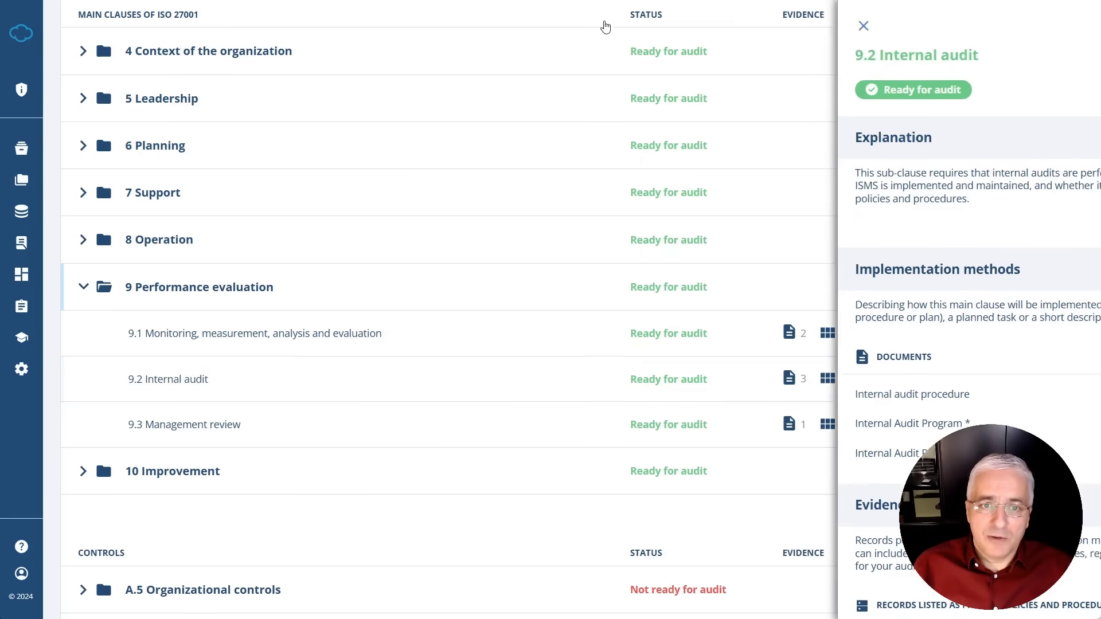
scroll(212, 388, "down", 3)
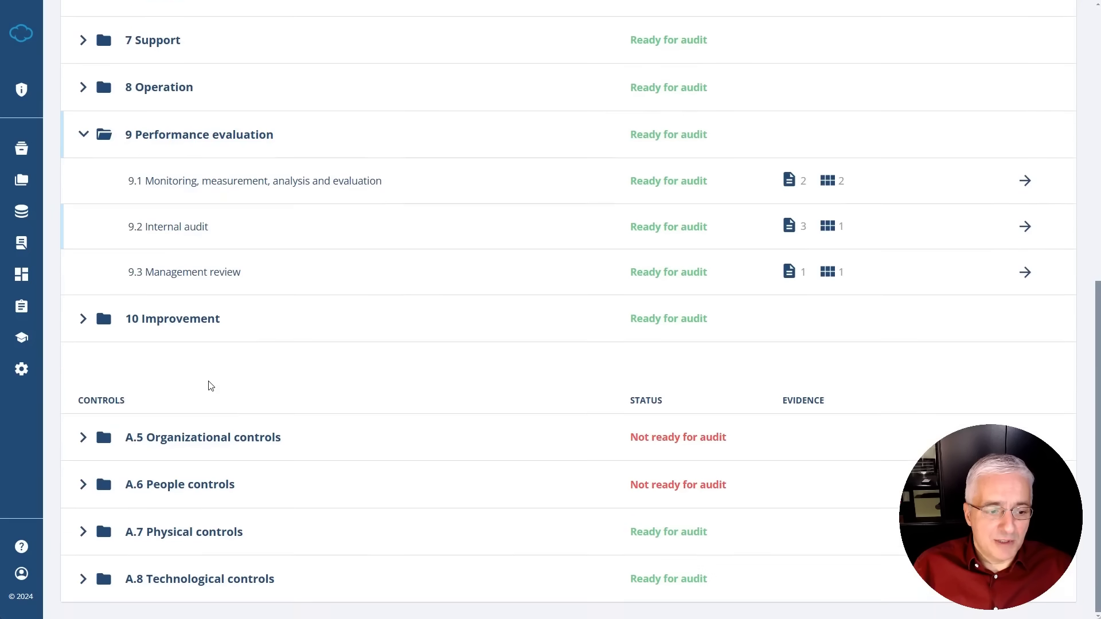
left_click(83, 438)
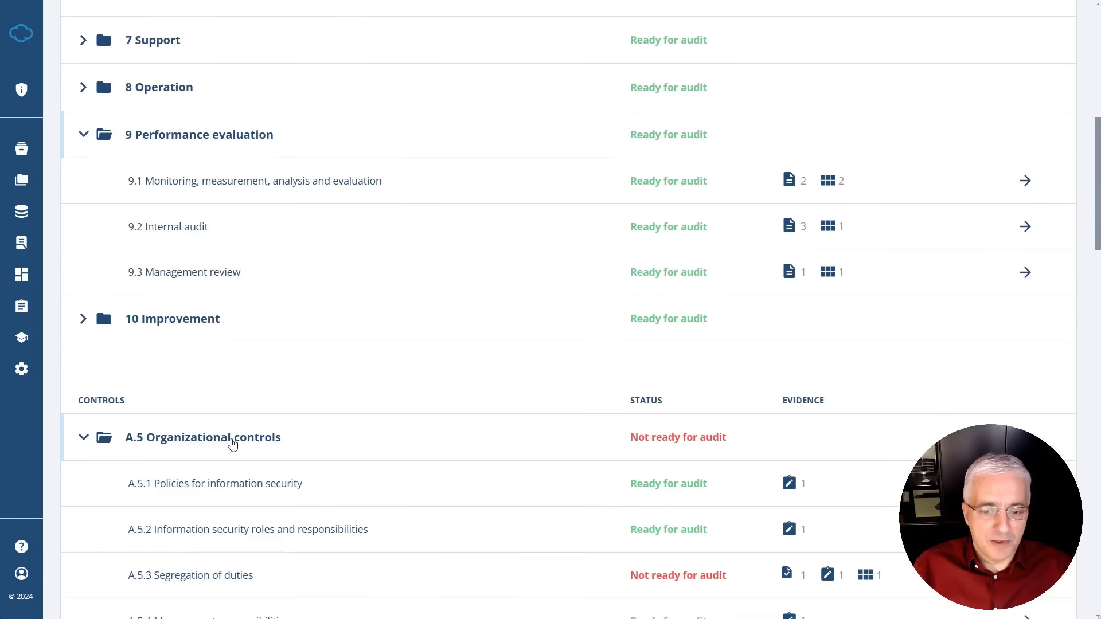
scroll(263, 445, "down", 3)
scroll(265, 445, "down", 10)
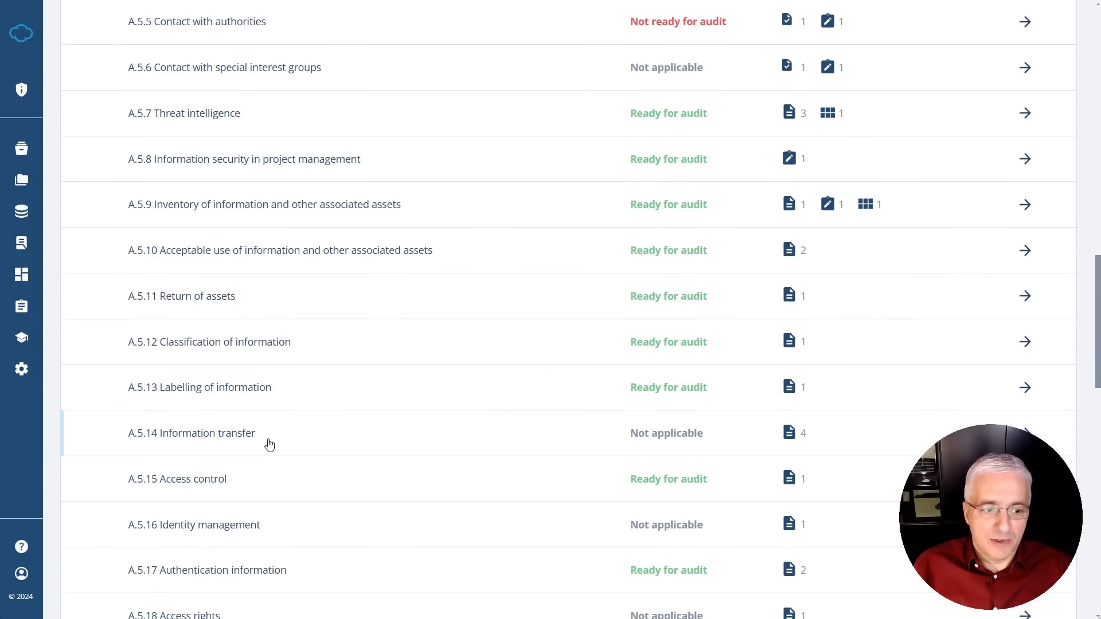
Review the A.5.12 Classification of information panel, including the List of Authorized persons record, then close it.
left_click(1022, 342)
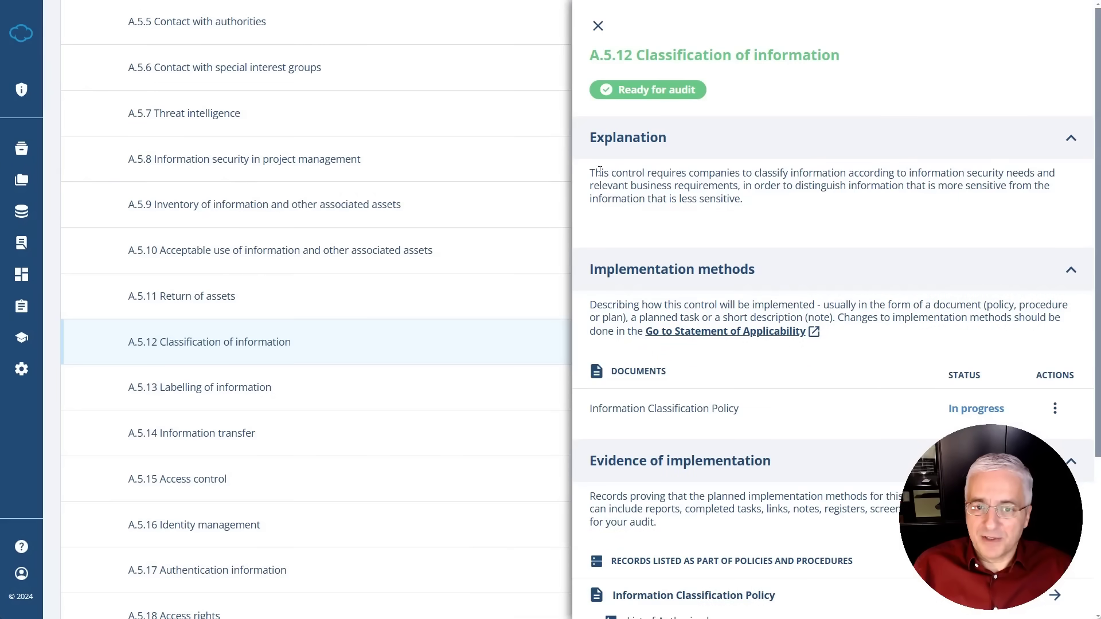
left_click_drag(593, 173, 755, 185)
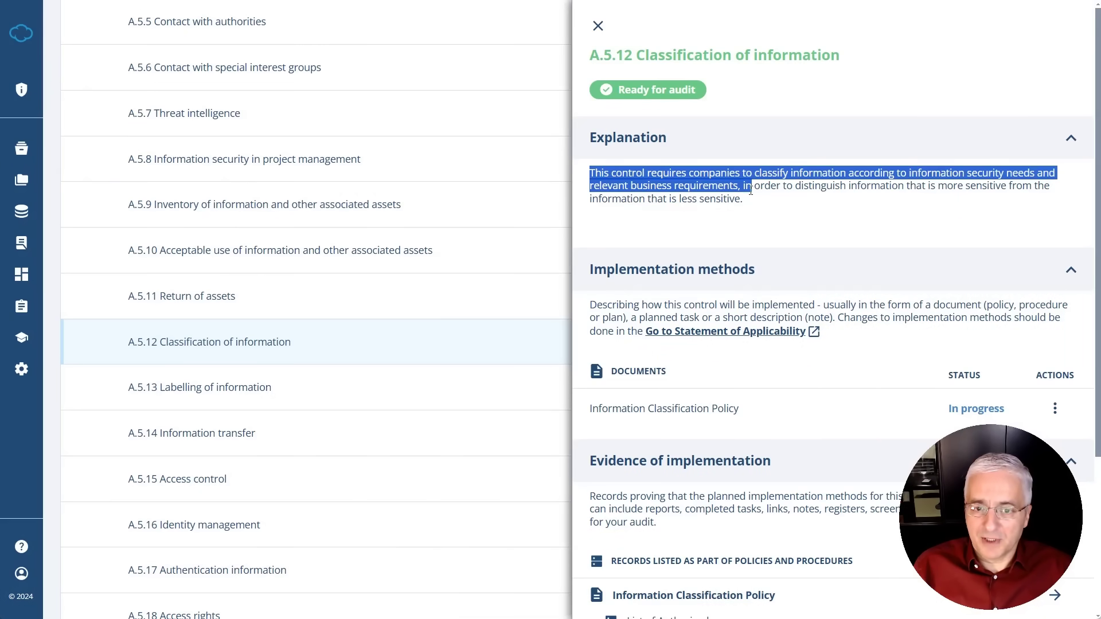
left_click_drag(595, 304, 678, 317)
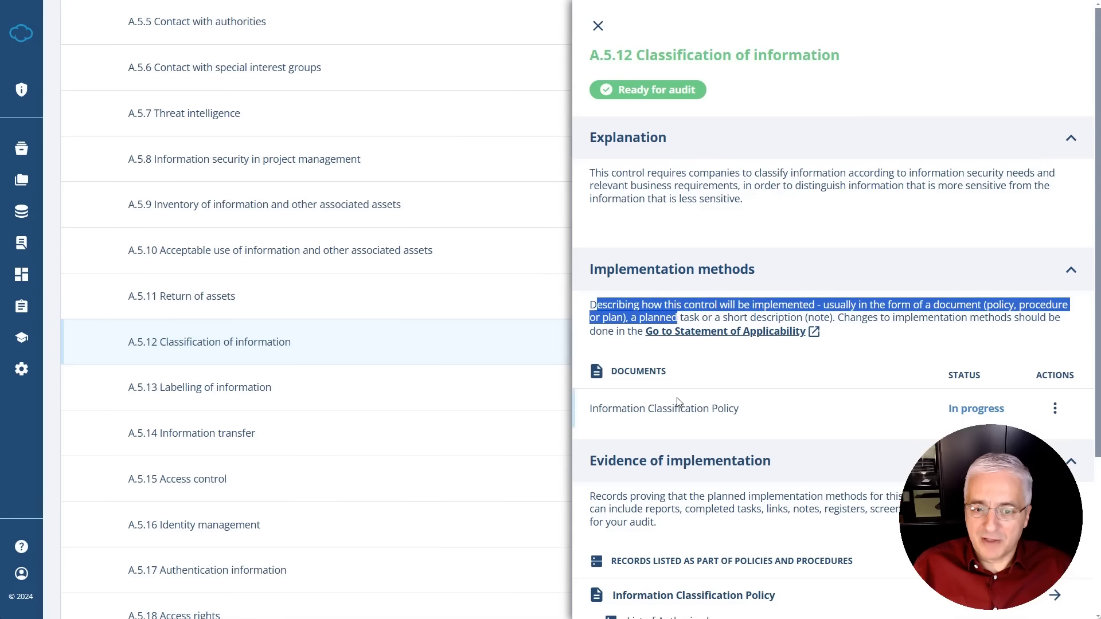
scroll(681, 398, "down", 3)
left_click_drag(598, 265, 744, 271)
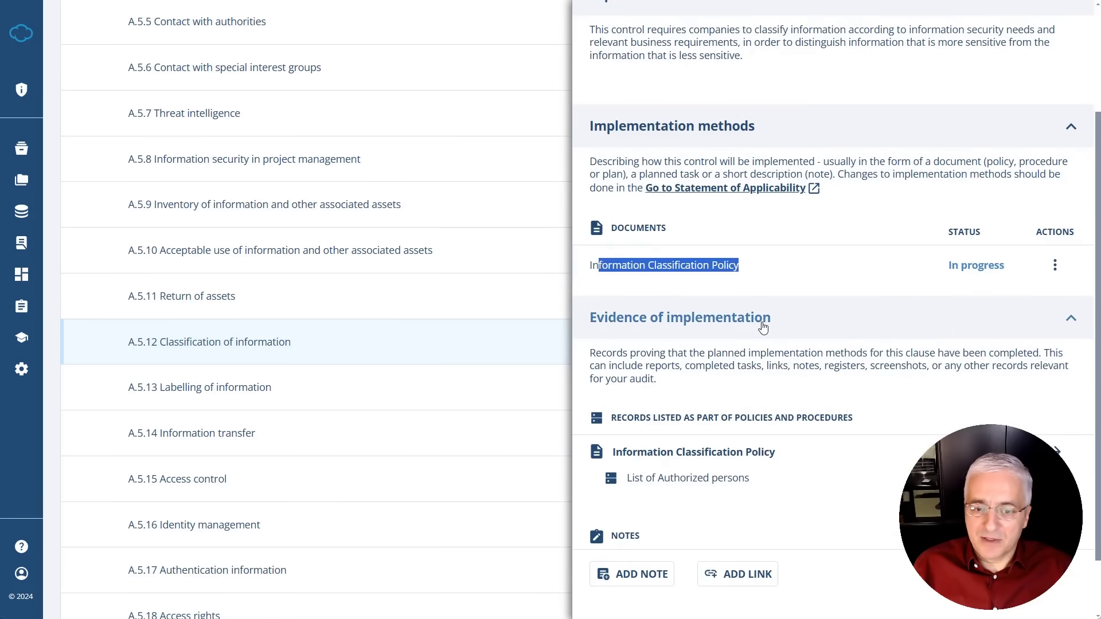
scroll(664, 364, "down", 1)
left_click_drag(631, 407, 754, 410)
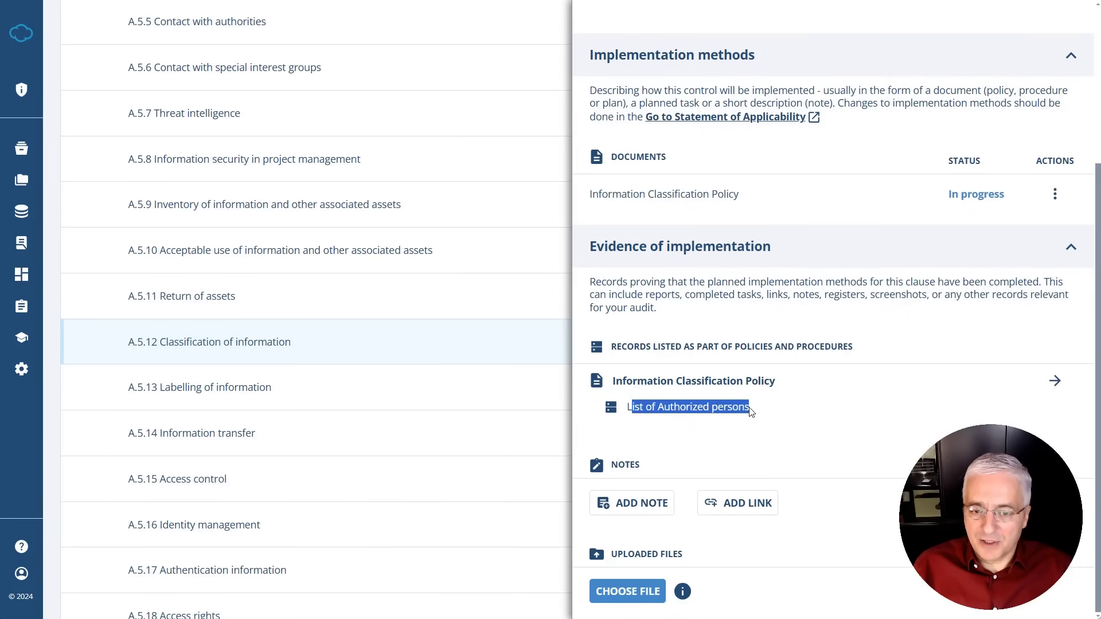
left_click(717, 408)
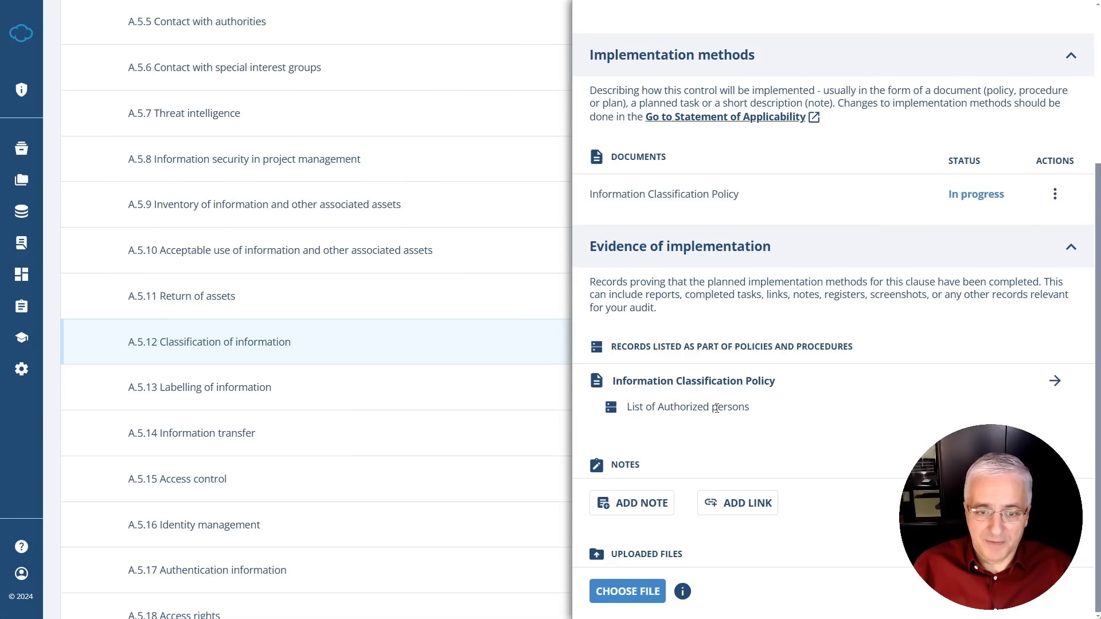
scroll(717, 409, "up", 3)
left_click(604, 30)
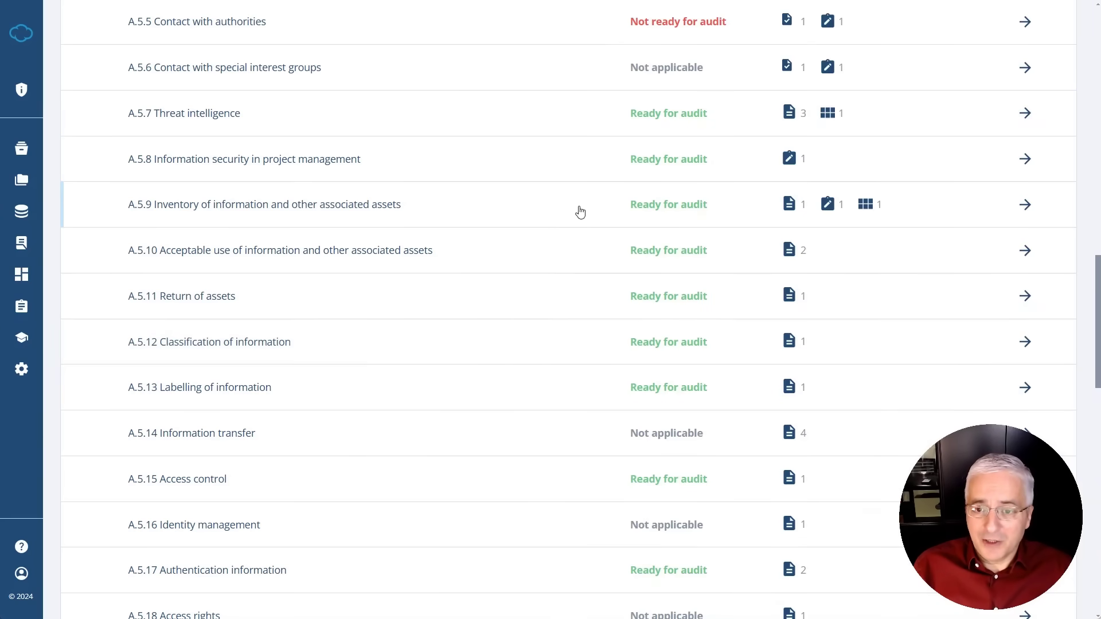
scroll(580, 213, "up", 9)
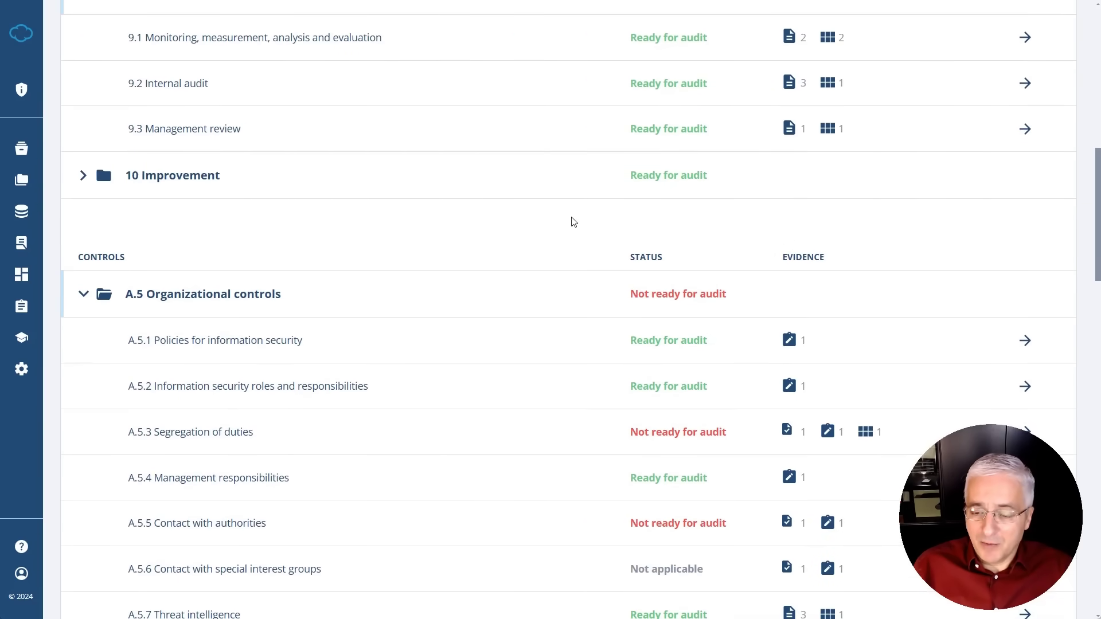
scroll(574, 222, "up", 5)
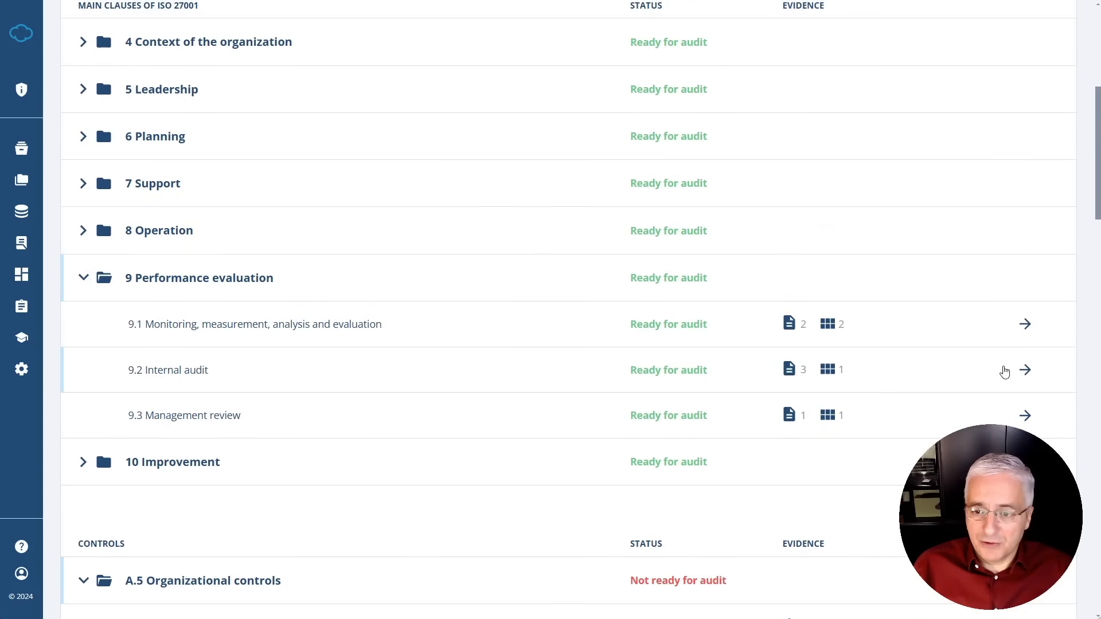
left_click(1025, 371)
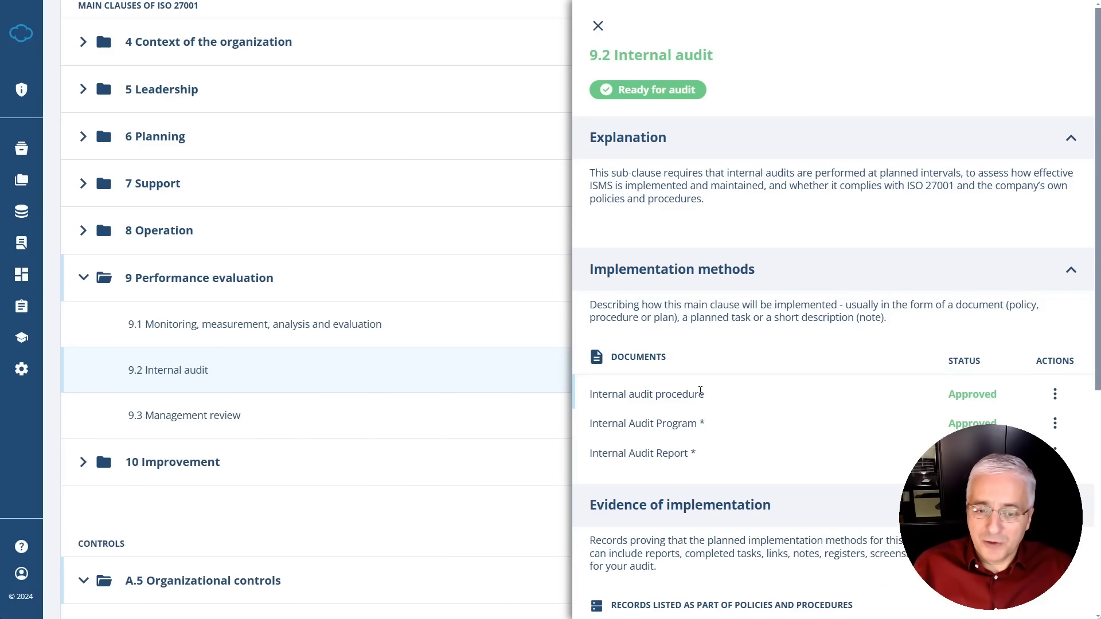
scroll(701, 390, "down", 1)
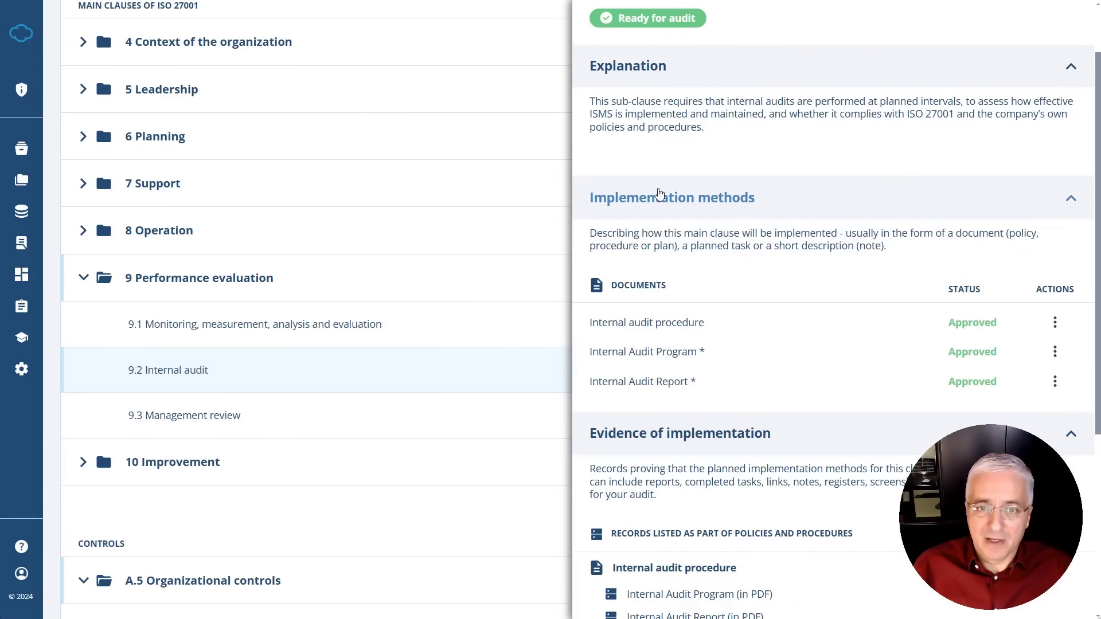
scroll(681, 197, "up", 1)
left_click(597, 24)
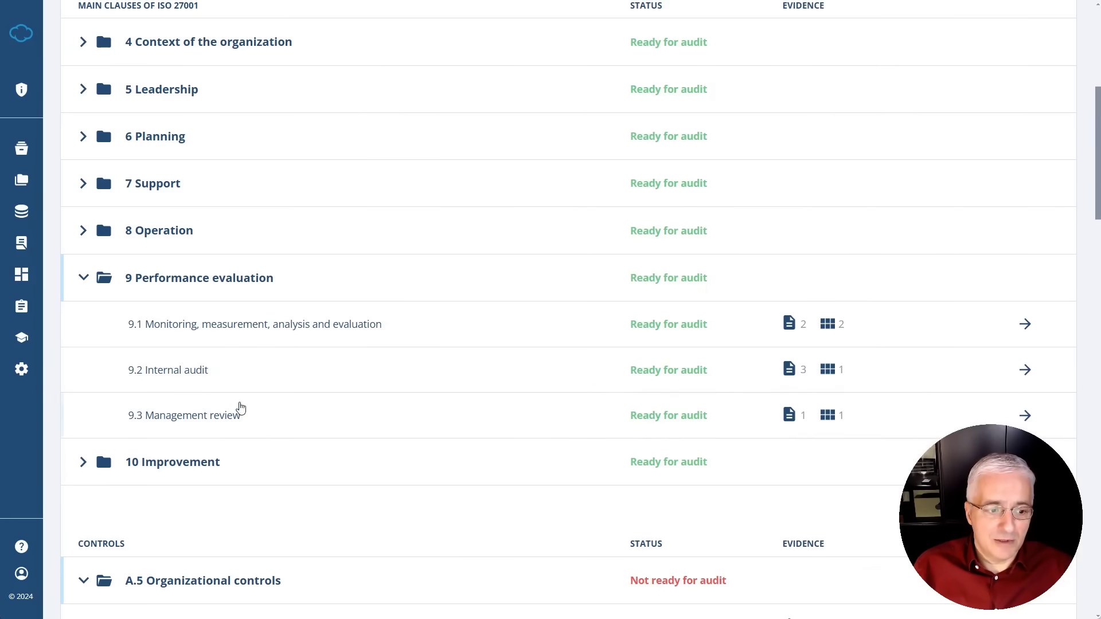
Expand 10 Improvement, open 10.2 Nonconformity and Corrective Action details, and highlight the quarterly summary document.
left_click(198, 462)
scroll(210, 467, "down", 1)
left_click(207, 484)
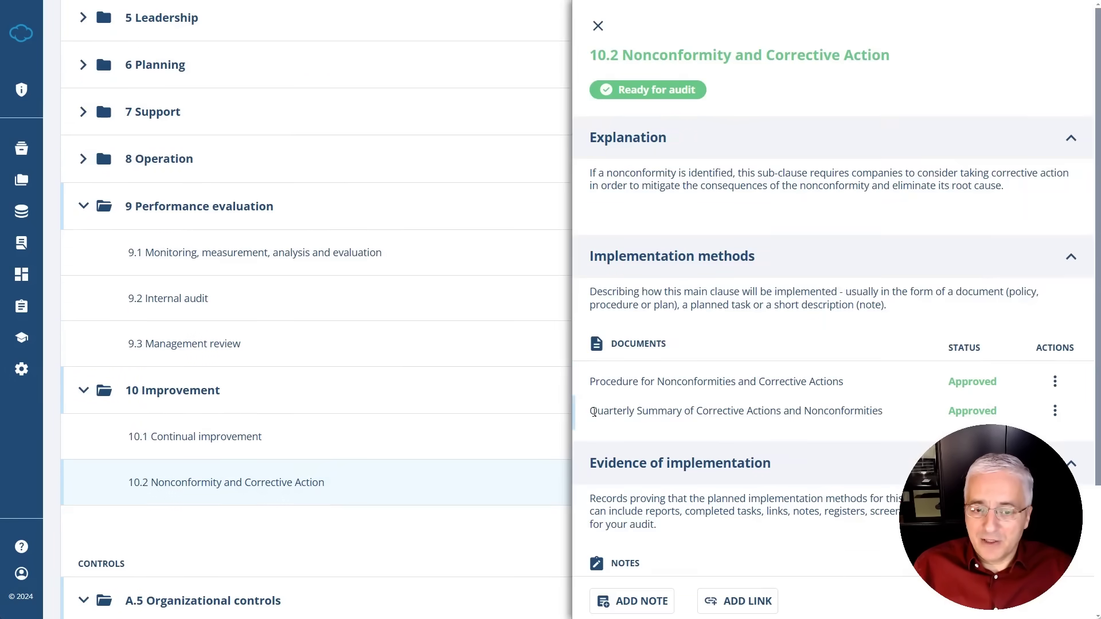
left_click_drag(593, 412, 881, 409)
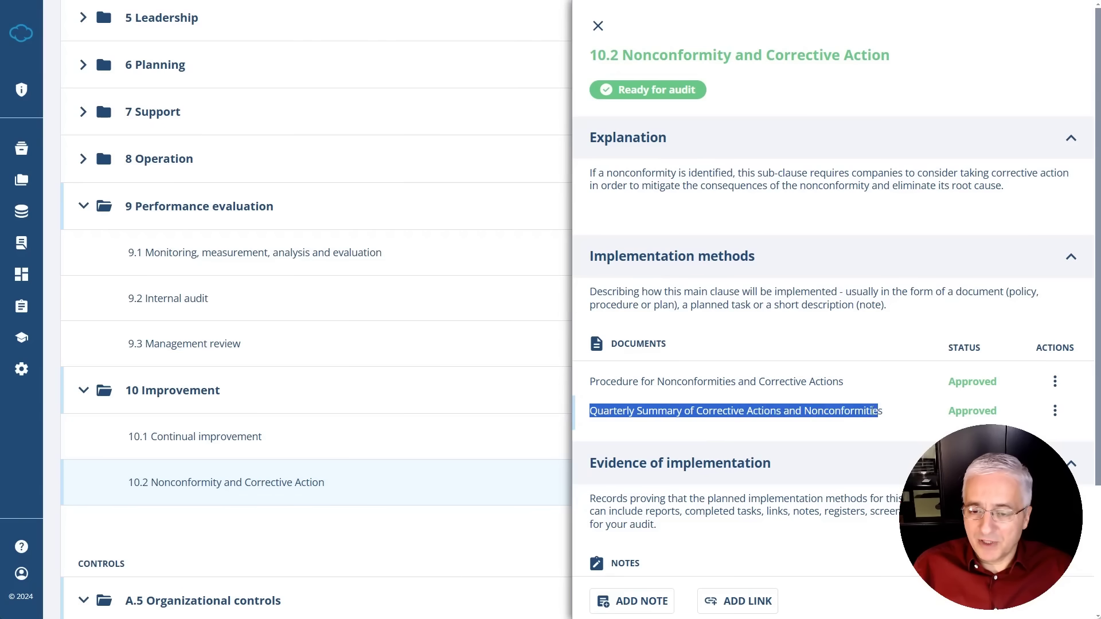
left_click(866, 412)
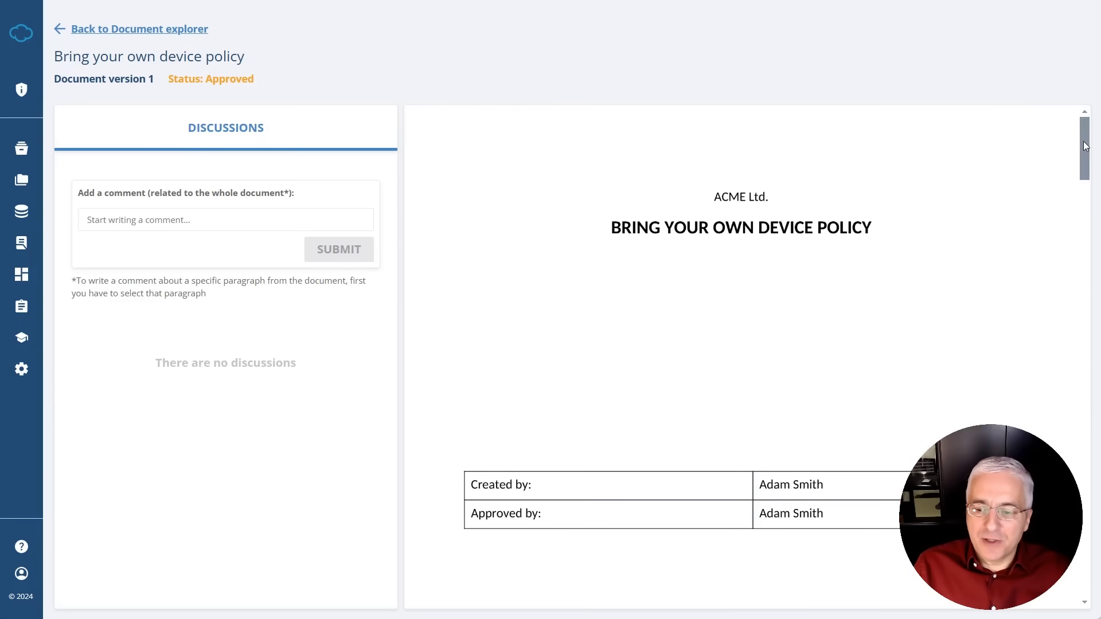
Drag the scrollbar to read through the Bring your own device policy document.
left_click_drag(1085, 145, 1086, 148)
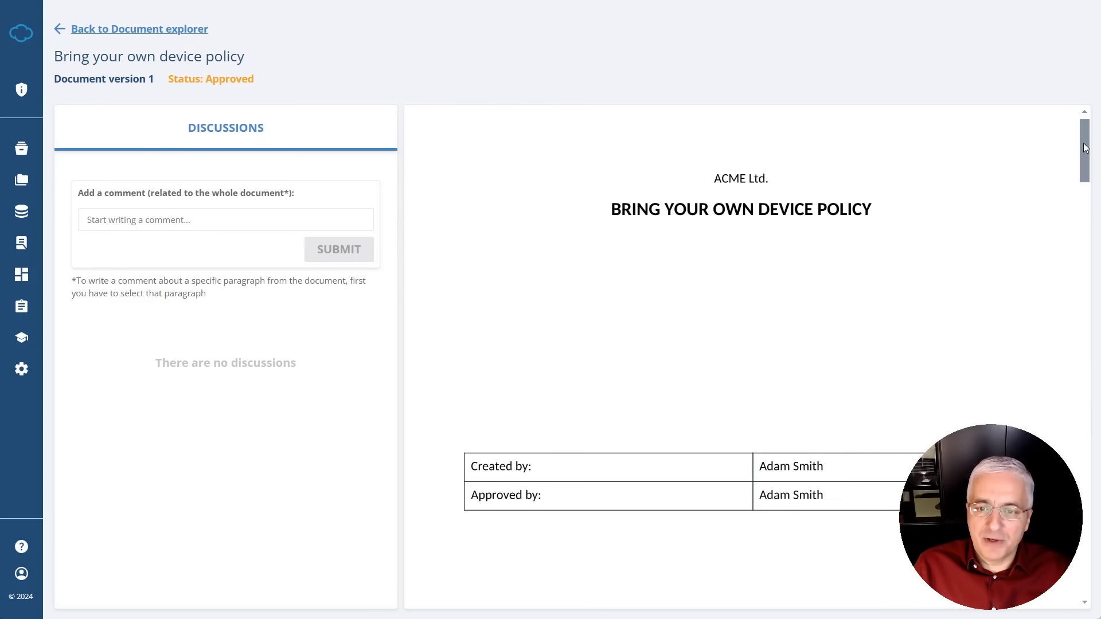
left_click_drag(1086, 148, 1076, 576)
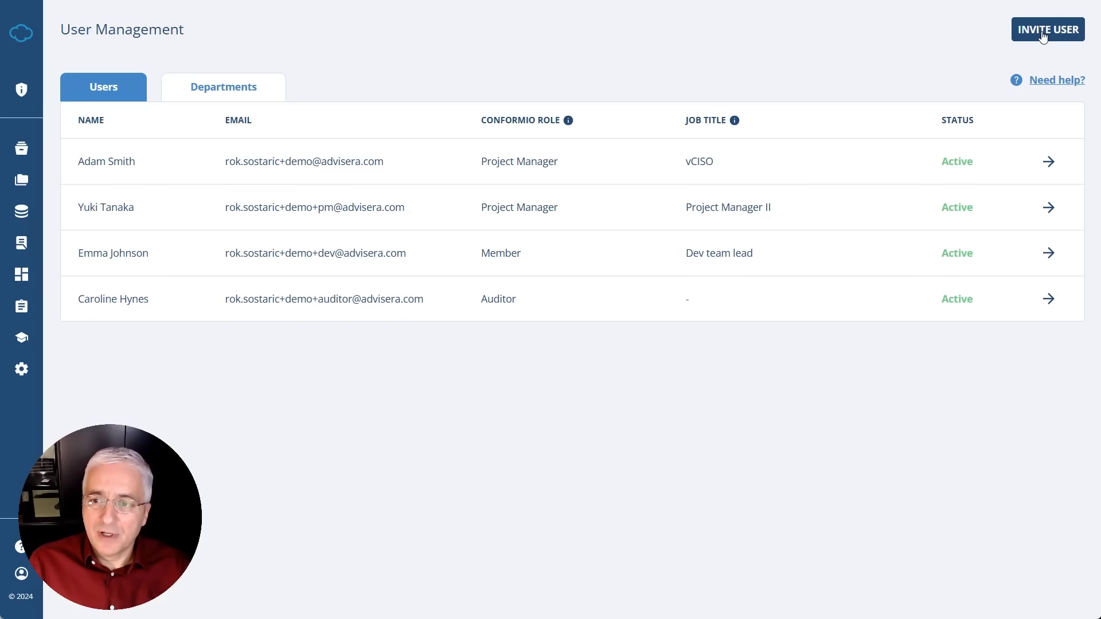
Start a new user invitation with the Auditor role and highlight its access description.
left_click(1044, 35)
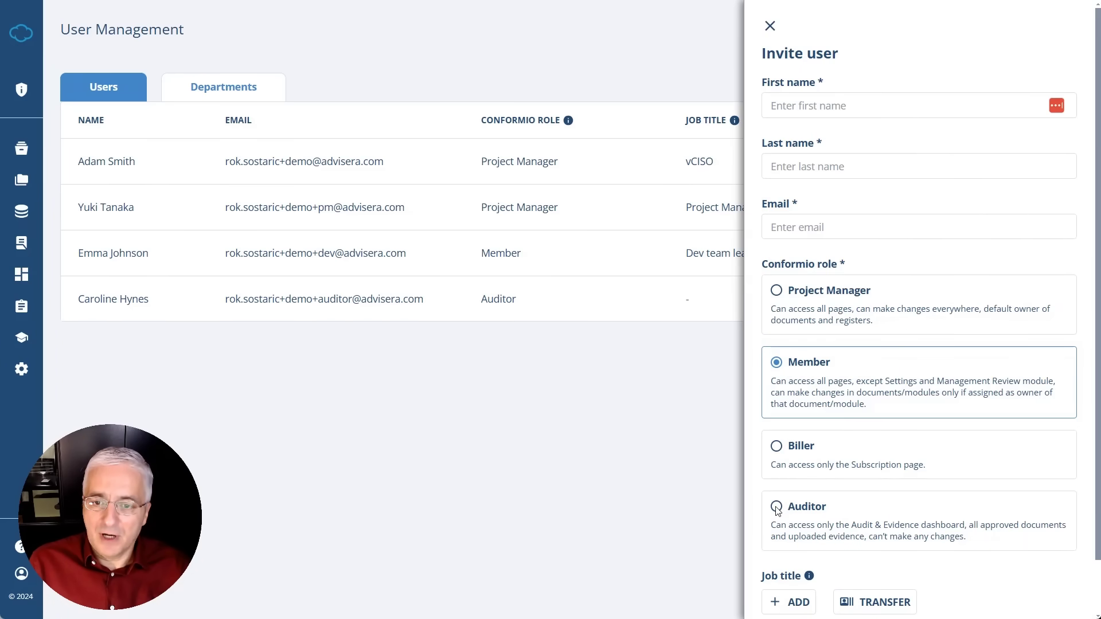
left_click(776, 507)
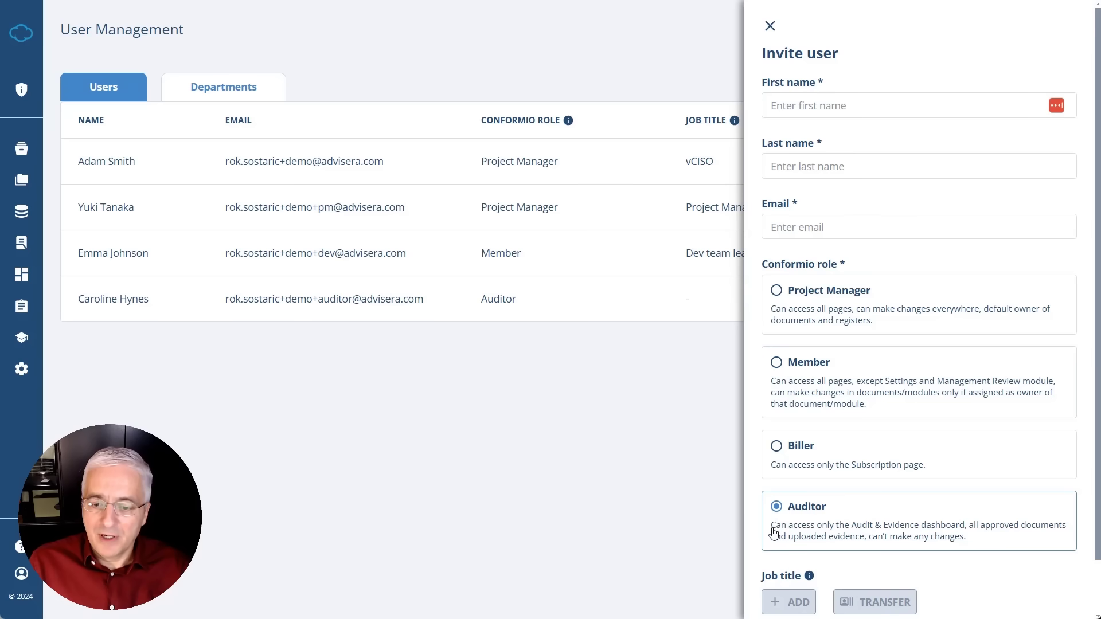
left_click_drag(772, 529, 968, 542)
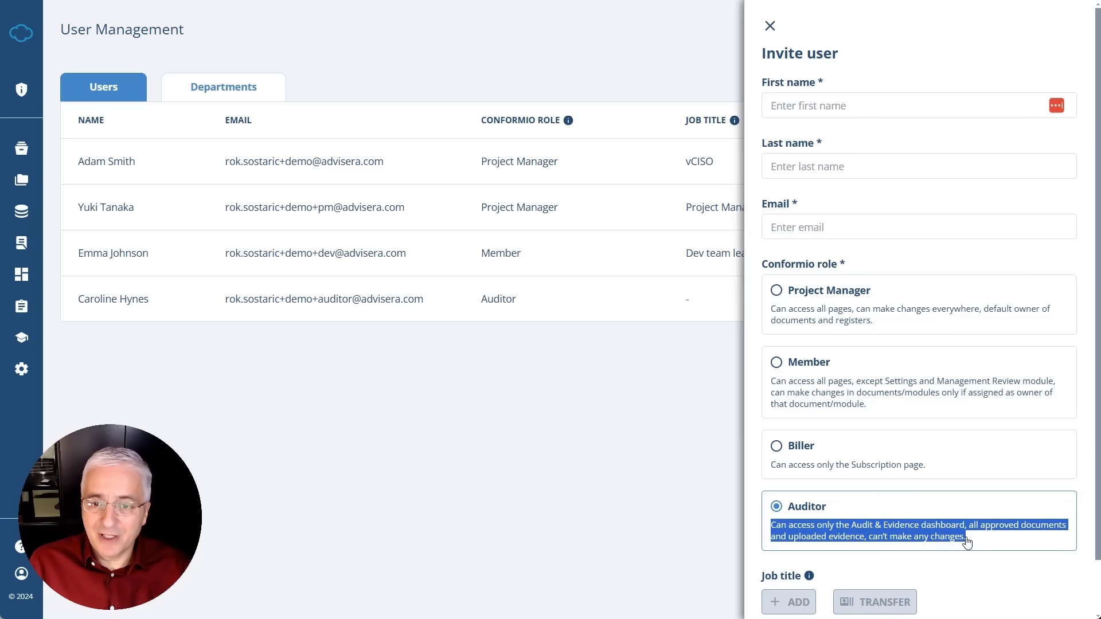